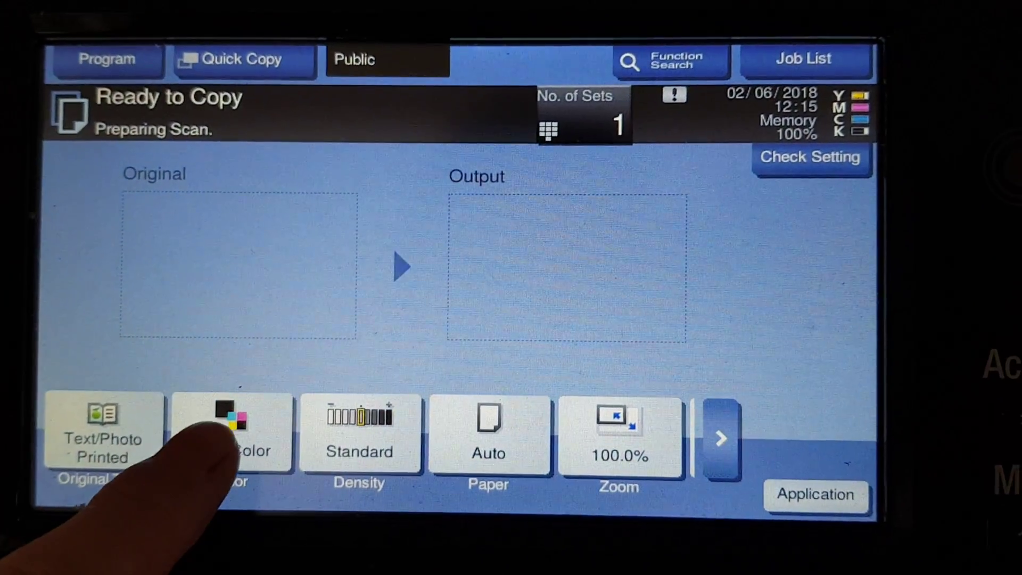
- Set colour mode to Full Color and feed A4 paper from tray 1
{"action": "left_click", "coordinate": [231, 435]}
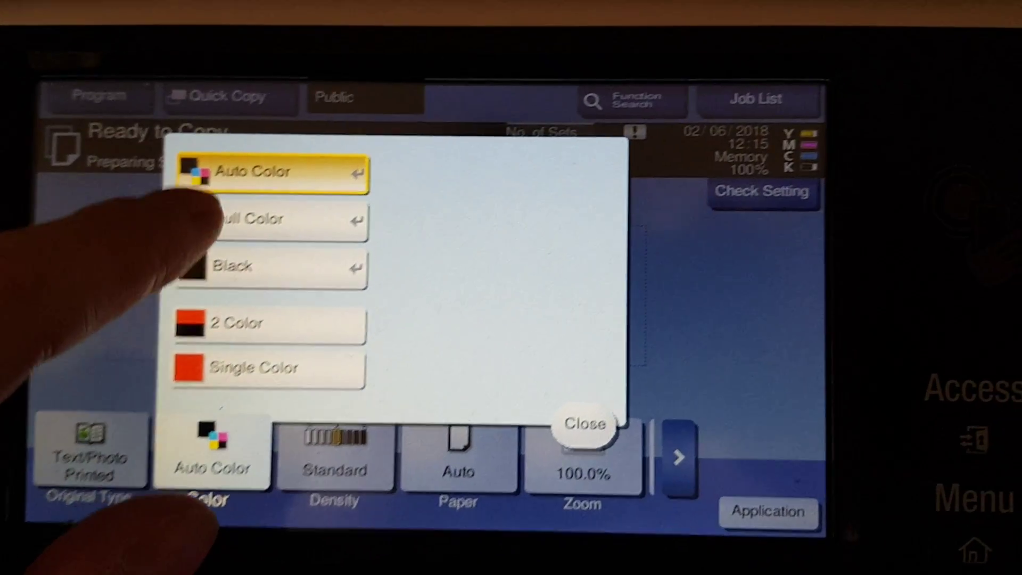
{"action": "left_click", "coordinate": [276, 183]}
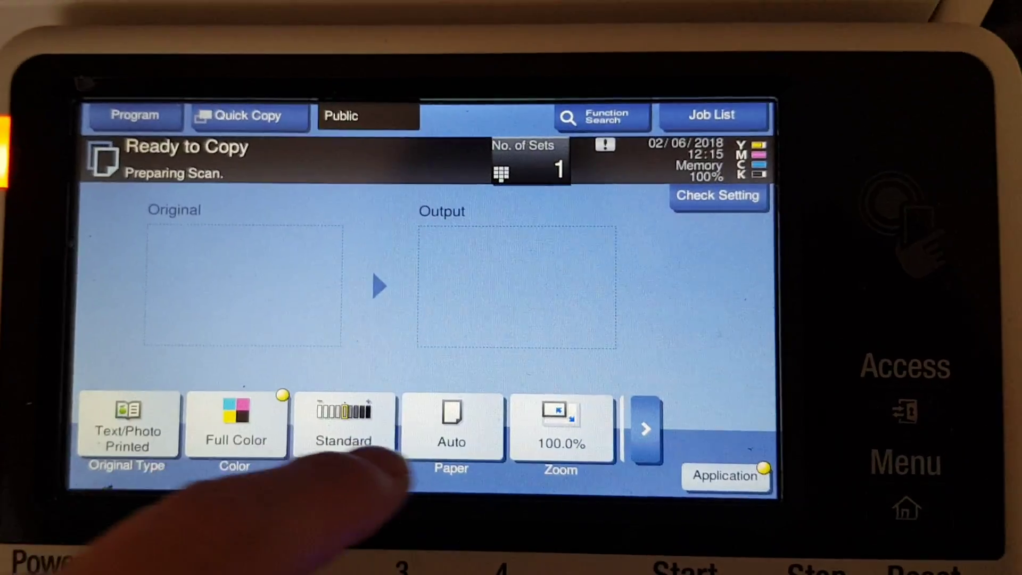
{"action": "left_click", "coordinate": [451, 432]}
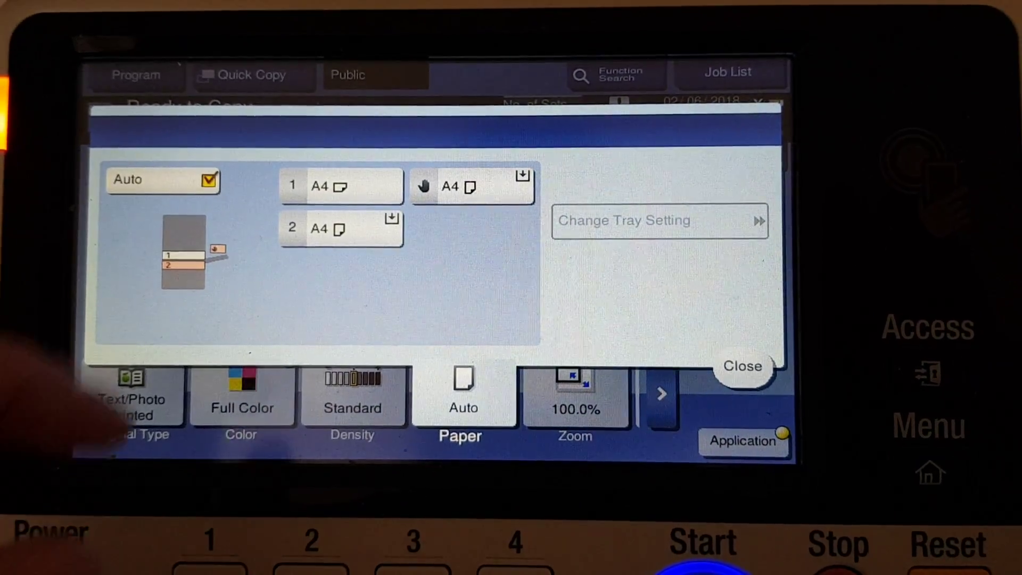
{"action": "left_click", "coordinate": [320, 188]}
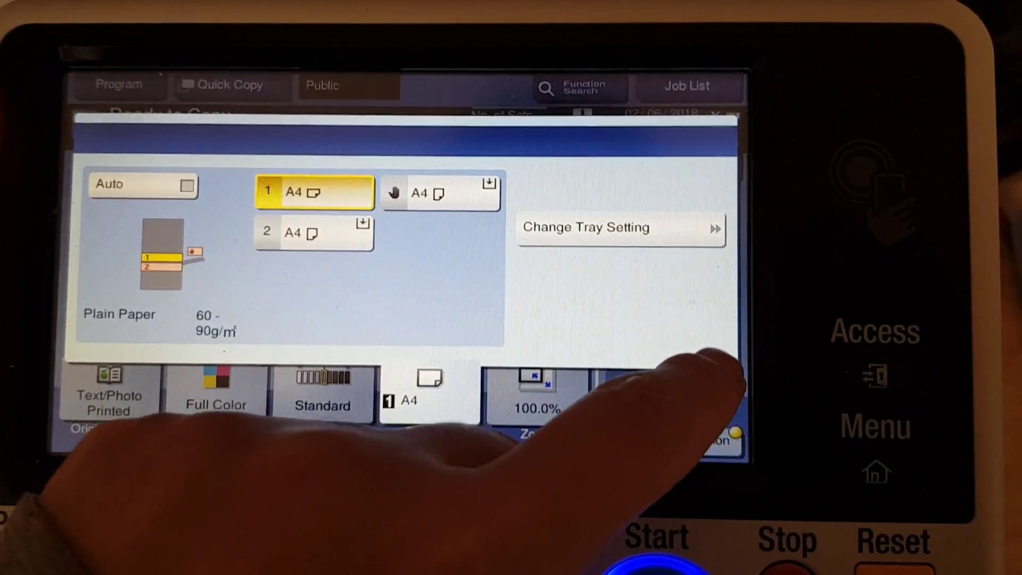
- Close paper settings and set manual zoom to X 141.4%, Y 208%
{"action": "left_click", "coordinate": [707, 359]}
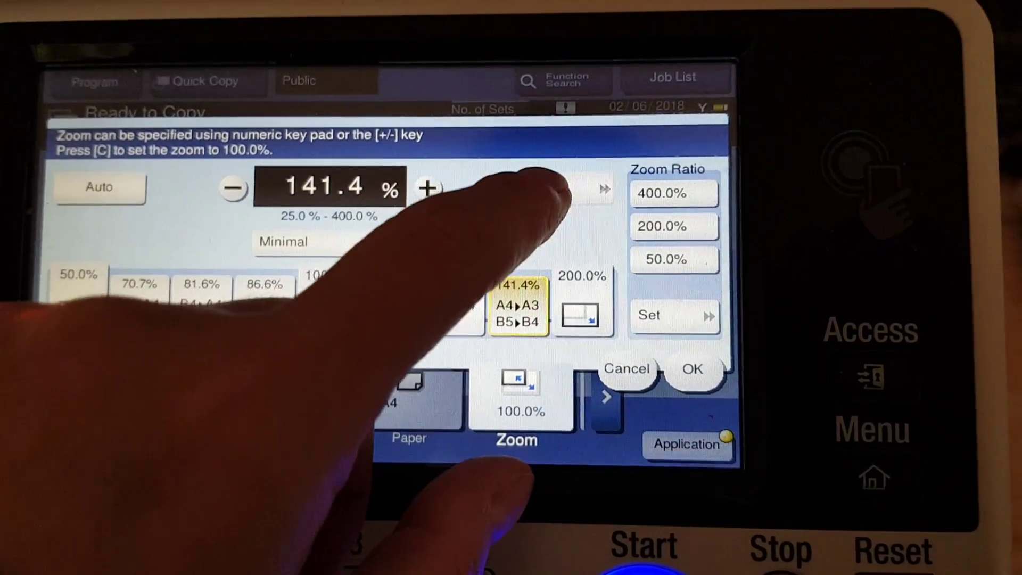
{"action": "left_click", "coordinate": [551, 188]}
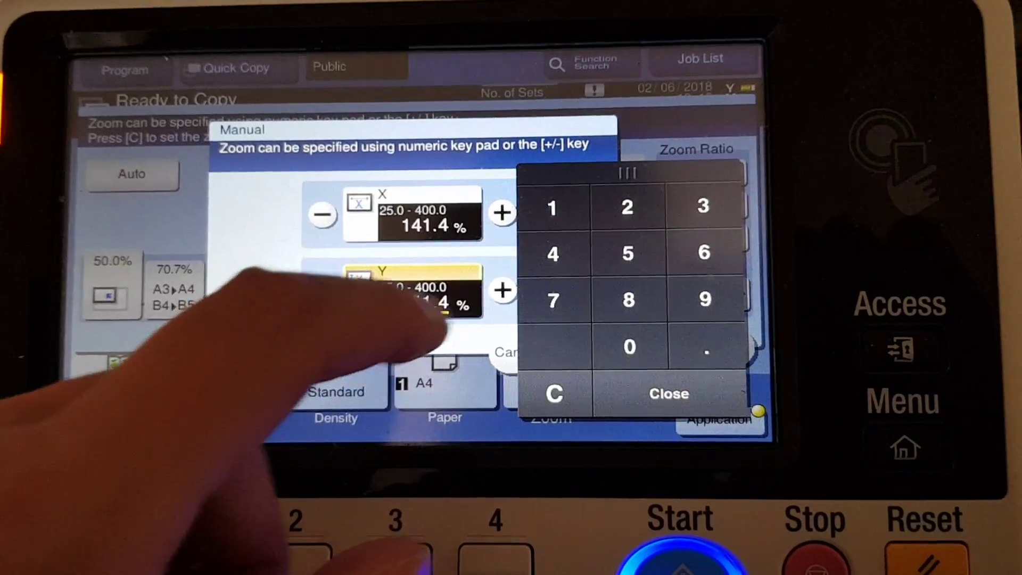
{"action": "left_click", "coordinate": [627, 207]}
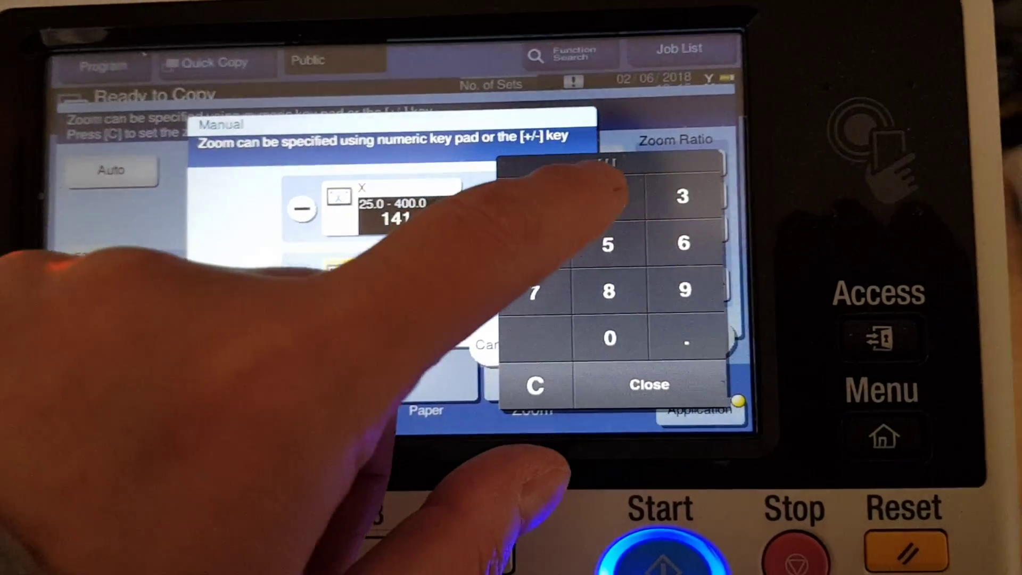
{"action": "type", "text": "2"}
{"action": "left_click", "coordinate": [630, 347]}
{"action": "left_click", "coordinate": [628, 300]}
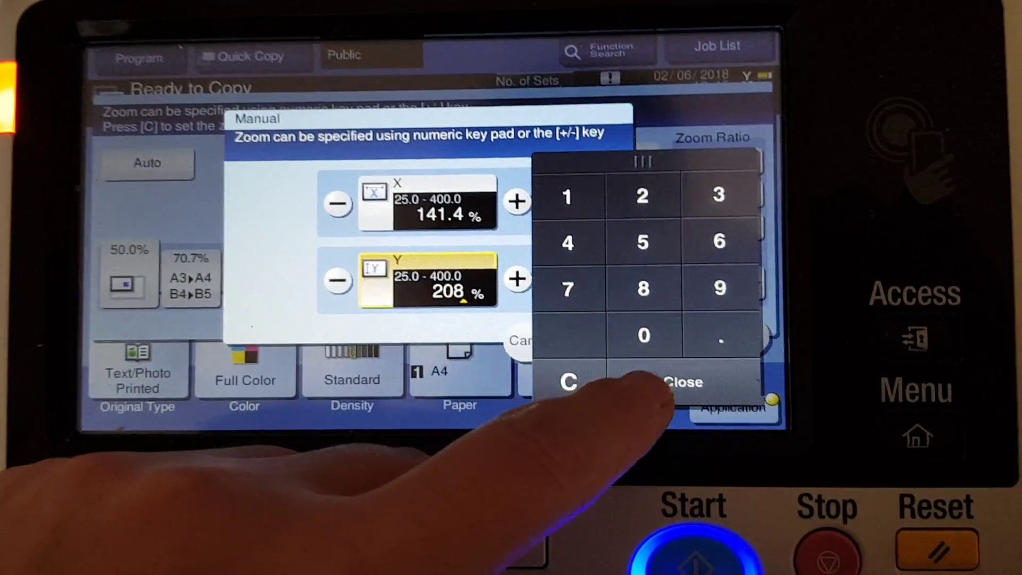
{"action": "left_click", "coordinate": [662, 386]}
{"action": "left_click", "coordinate": [563, 348]}
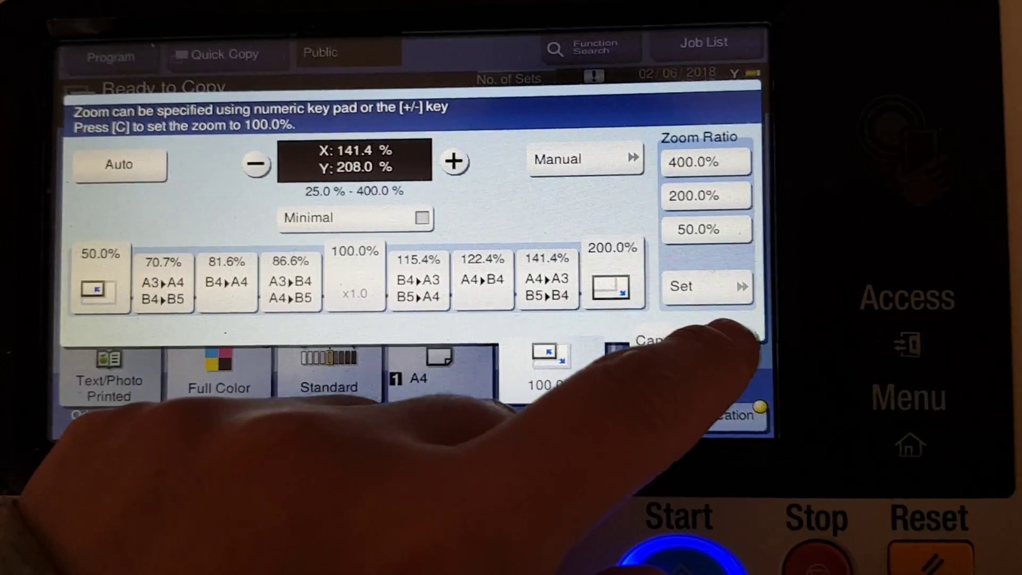
- Confirm the 141.4% / 208.0% zoom and show the Quality/Density application options
{"action": "left_click", "coordinate": [740, 356]}
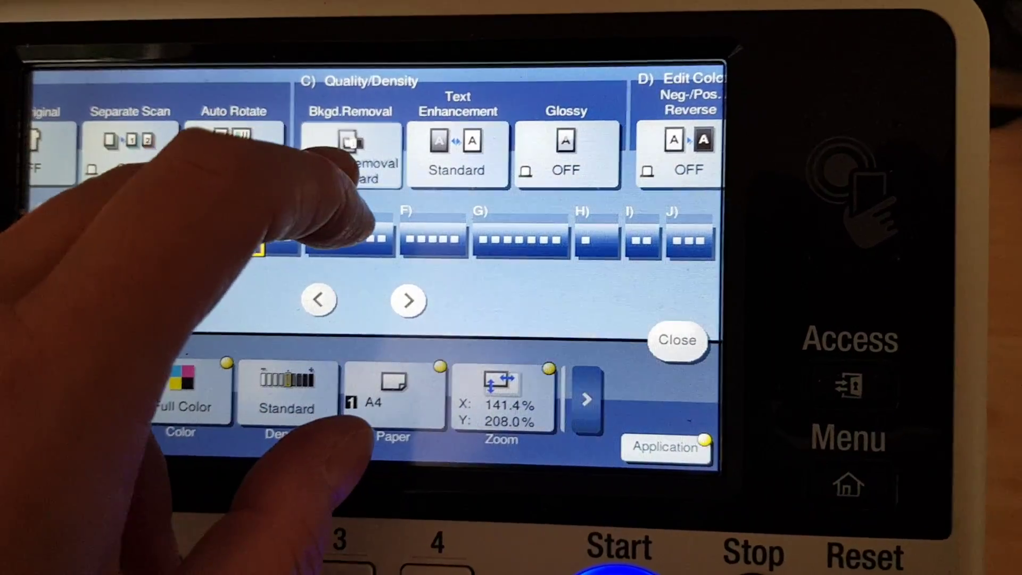
- Set Background Removal to Bleed Removal +2
{"action": "left_click", "coordinate": [352, 151]}
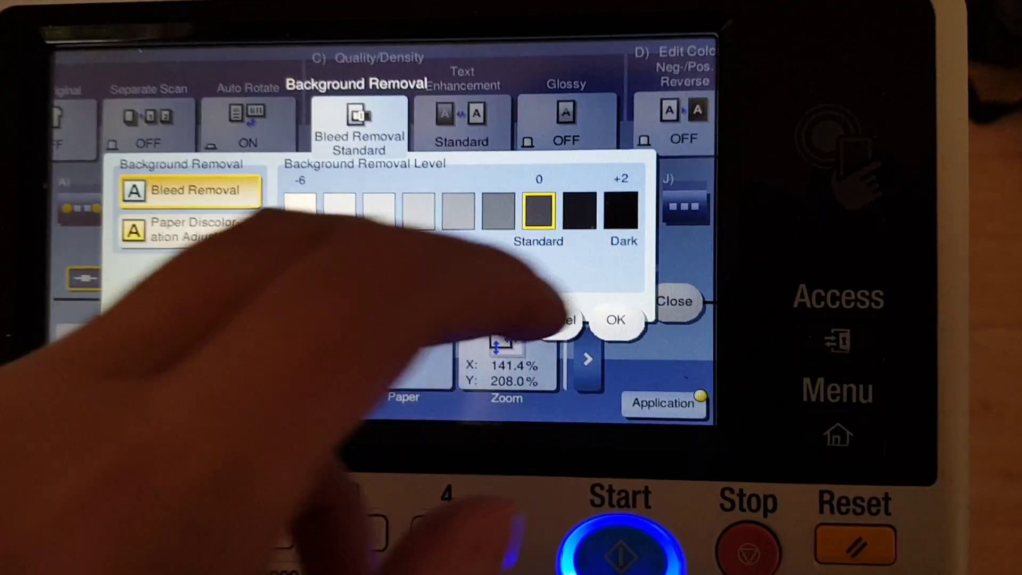
{"action": "left_click", "coordinate": [621, 210]}
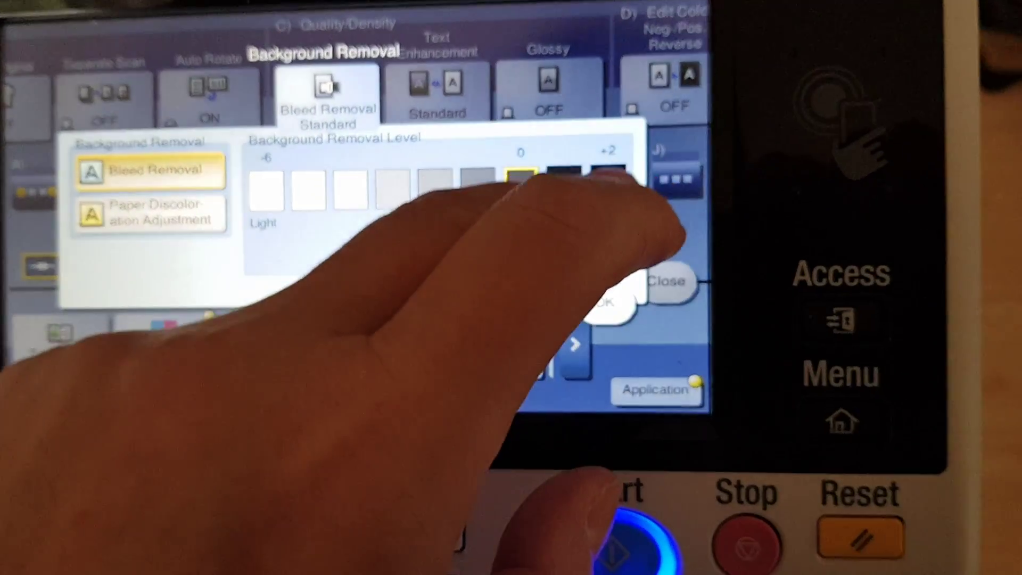
{"action": "left_click", "coordinate": [616, 320]}
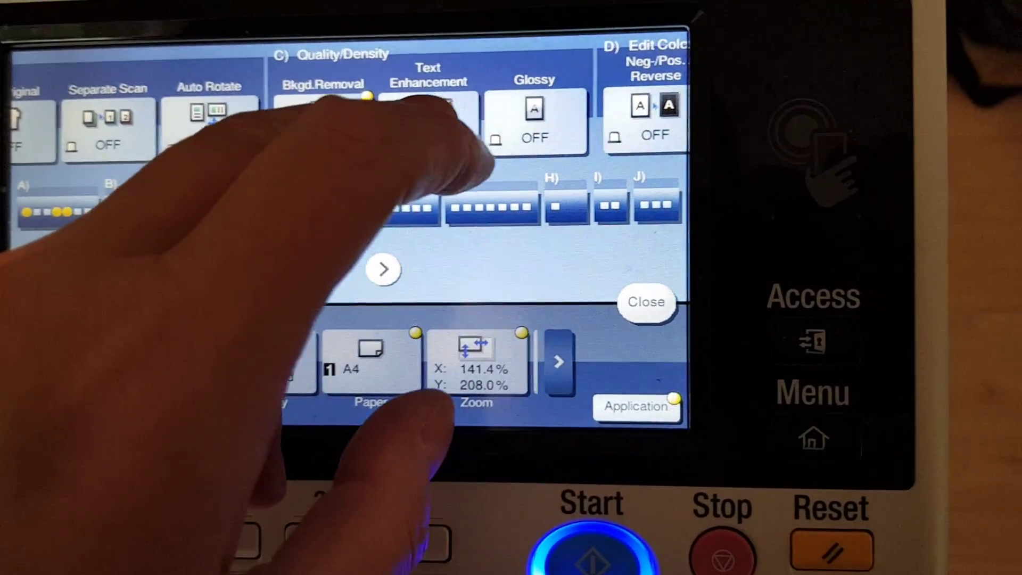
- Set Text Enhancement to +4 (Darker Text)
{"action": "left_click", "coordinate": [451, 127]}
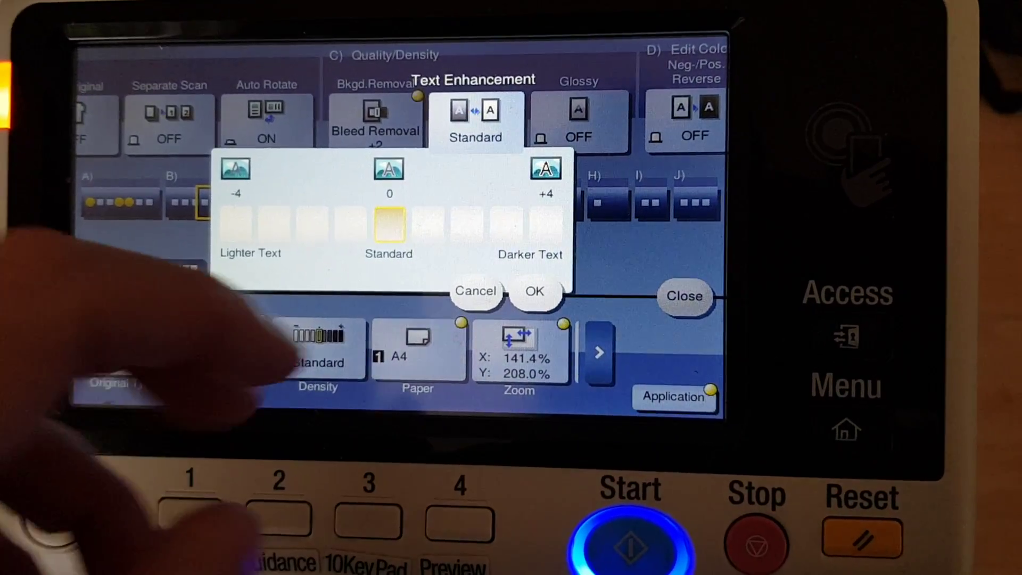
{"action": "left_click", "coordinate": [550, 224]}
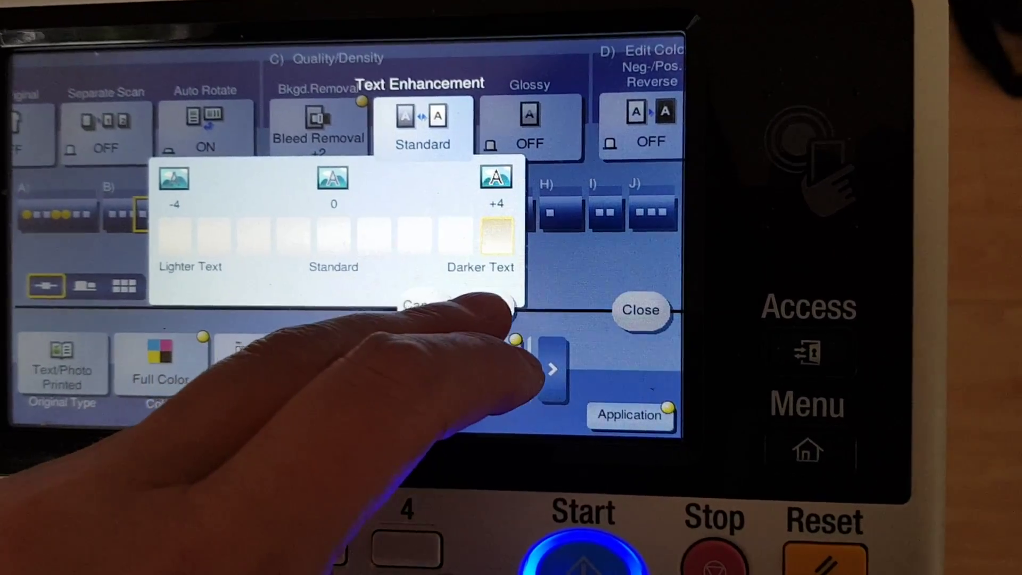
{"action": "left_click", "coordinate": [500, 307]}
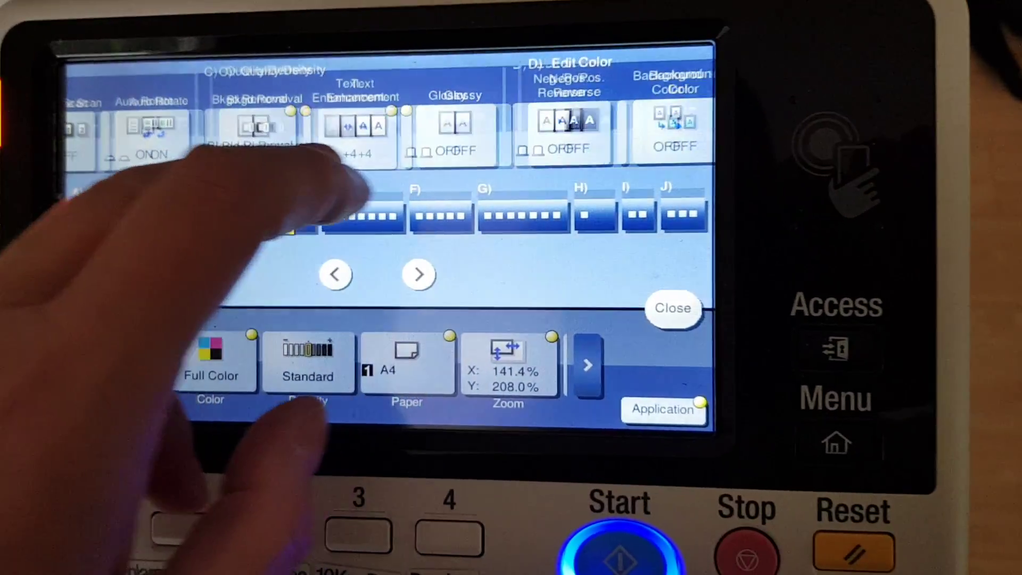
- Turn on Negative/Positive Reverse and set Background Color to Magenta
{"action": "left_click", "coordinate": [240, 212]}
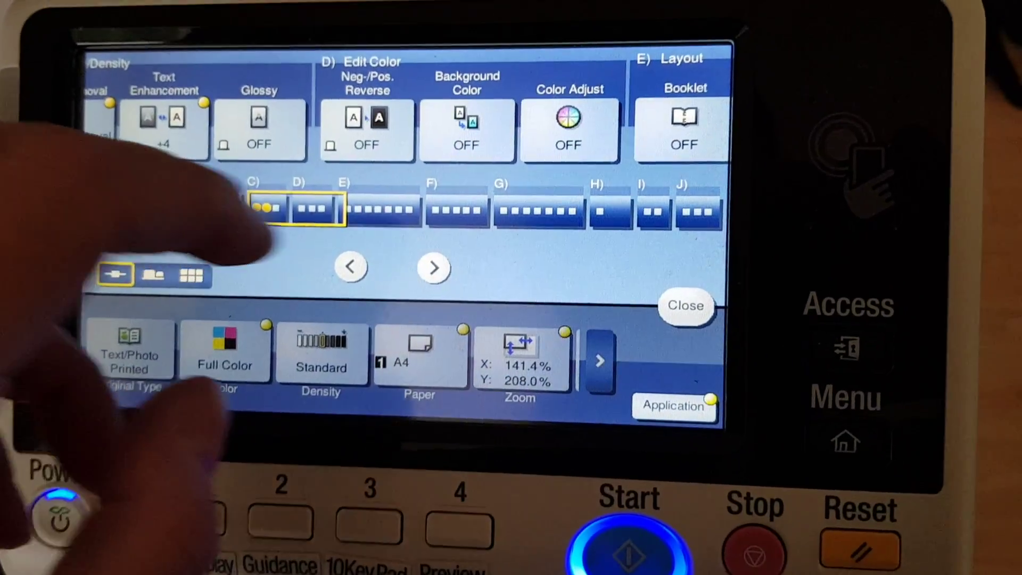
{"action": "left_click", "coordinate": [364, 124]}
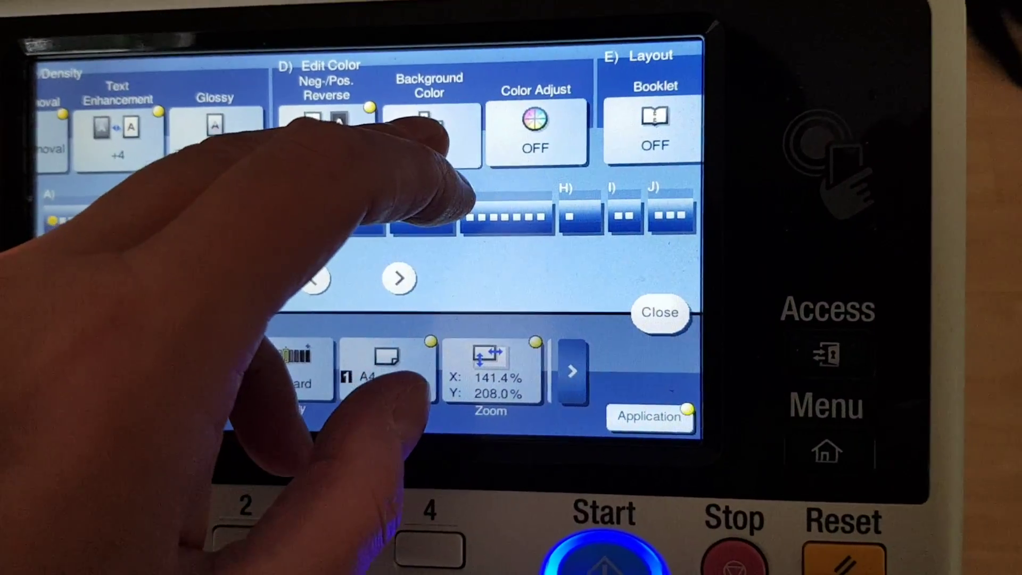
{"action": "left_click", "coordinate": [450, 123]}
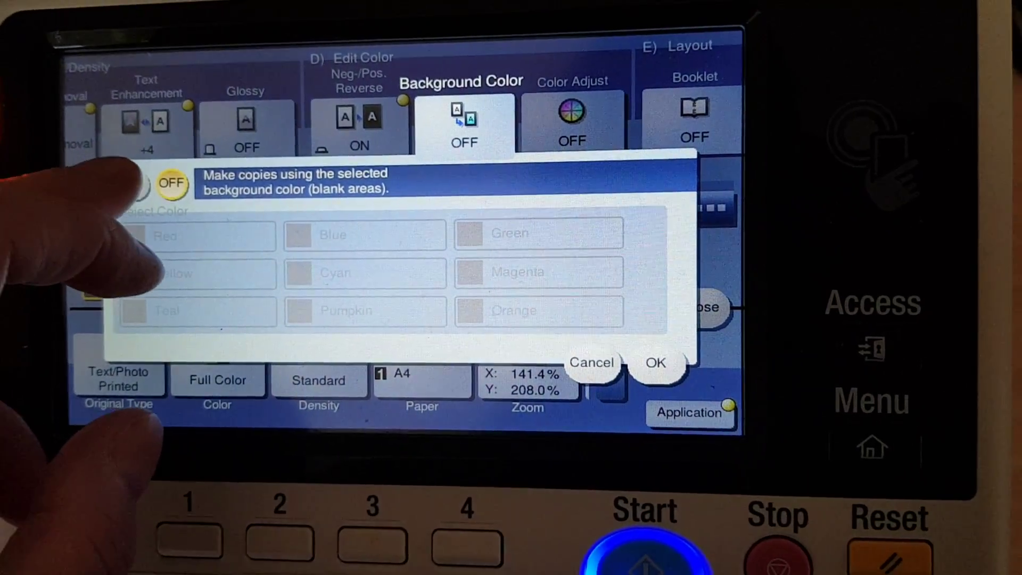
{"action": "left_click", "coordinate": [137, 184]}
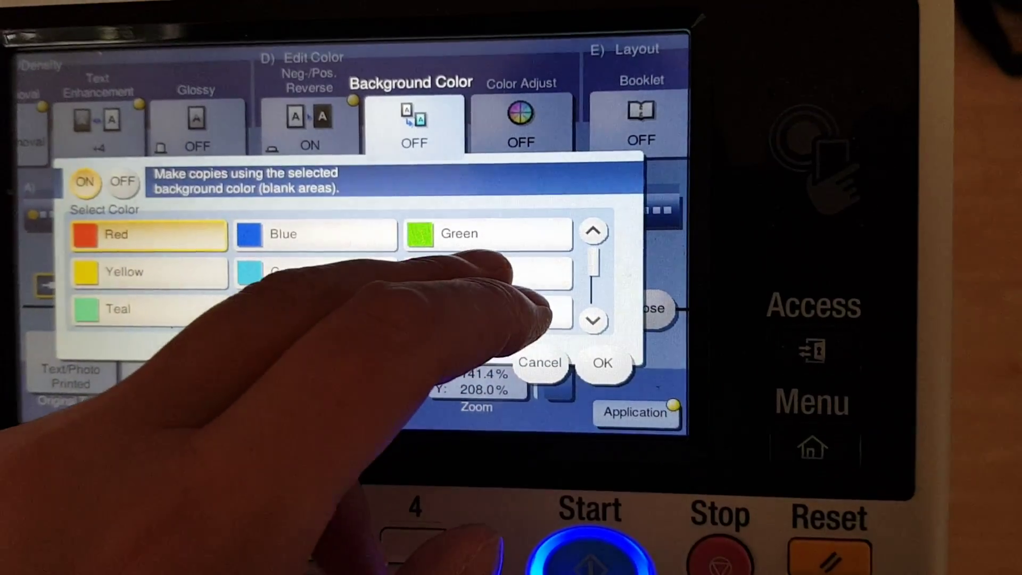
{"action": "left_click", "coordinate": [512, 275]}
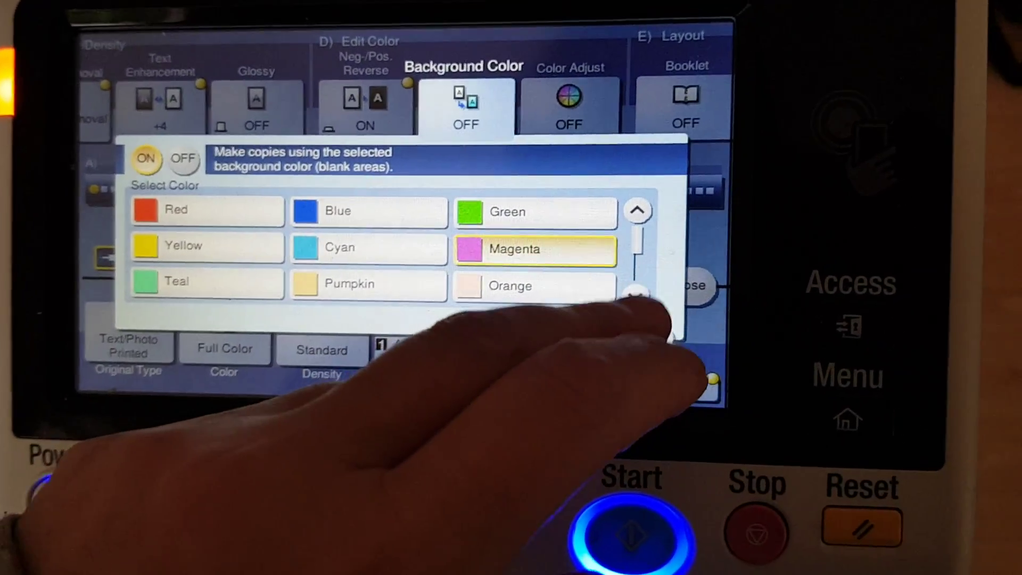
{"action": "left_click", "coordinate": [656, 361]}
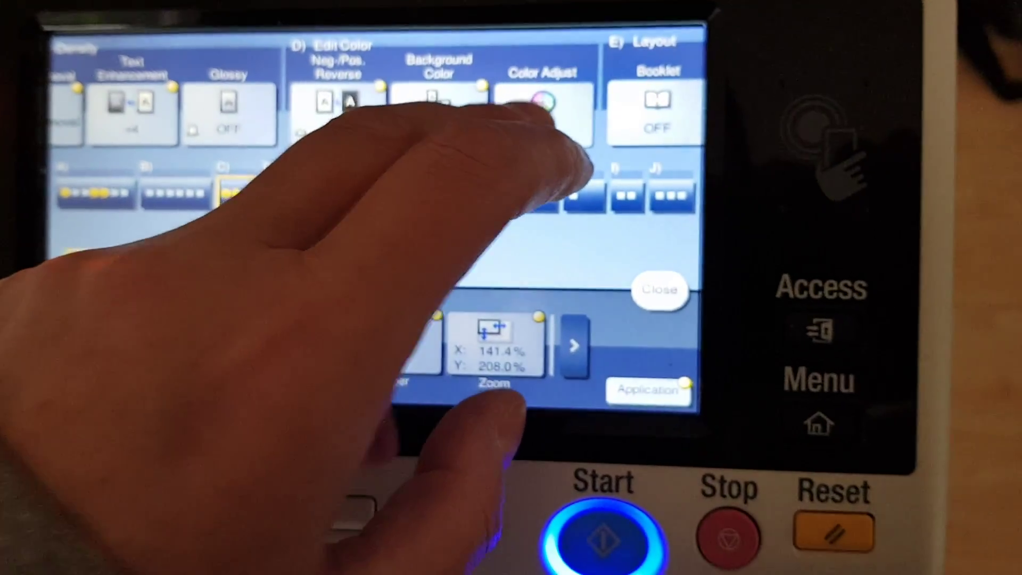
- In Color Adjust, set Brightness to its minimum of -3
{"action": "left_click", "coordinate": [580, 113]}
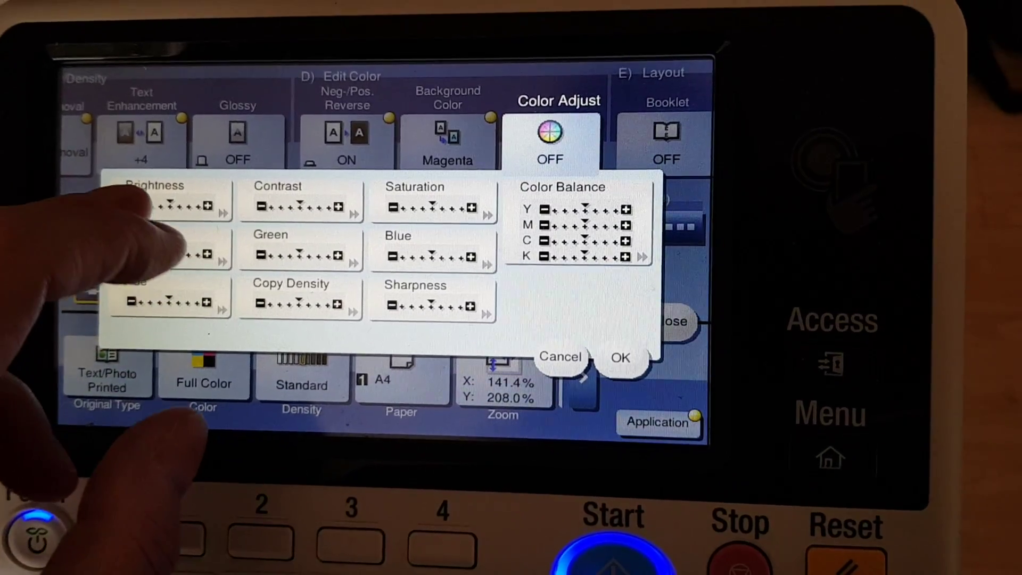
{"action": "left_click", "coordinate": [163, 192]}
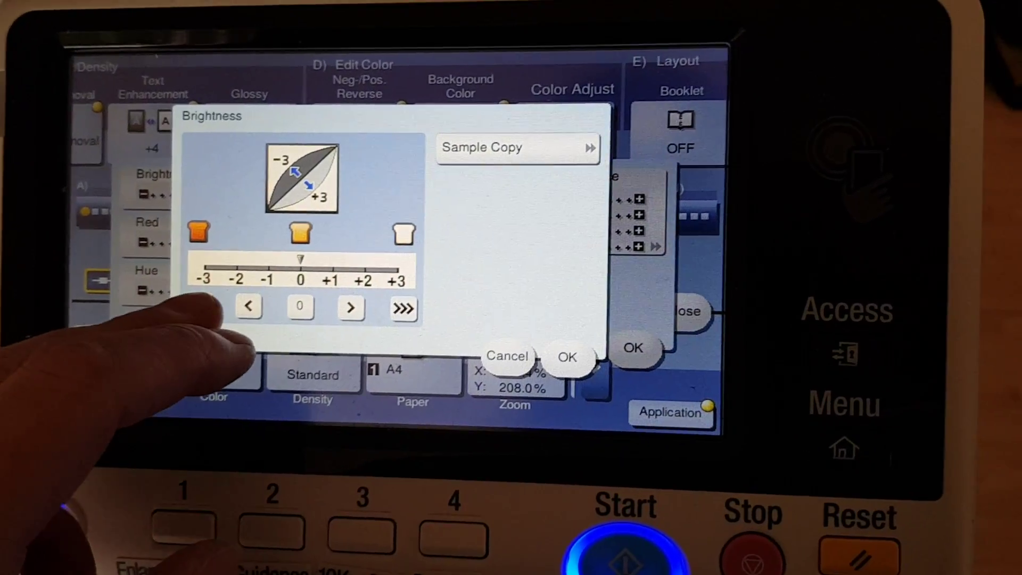
{"action": "left_click", "coordinate": [214, 305]}
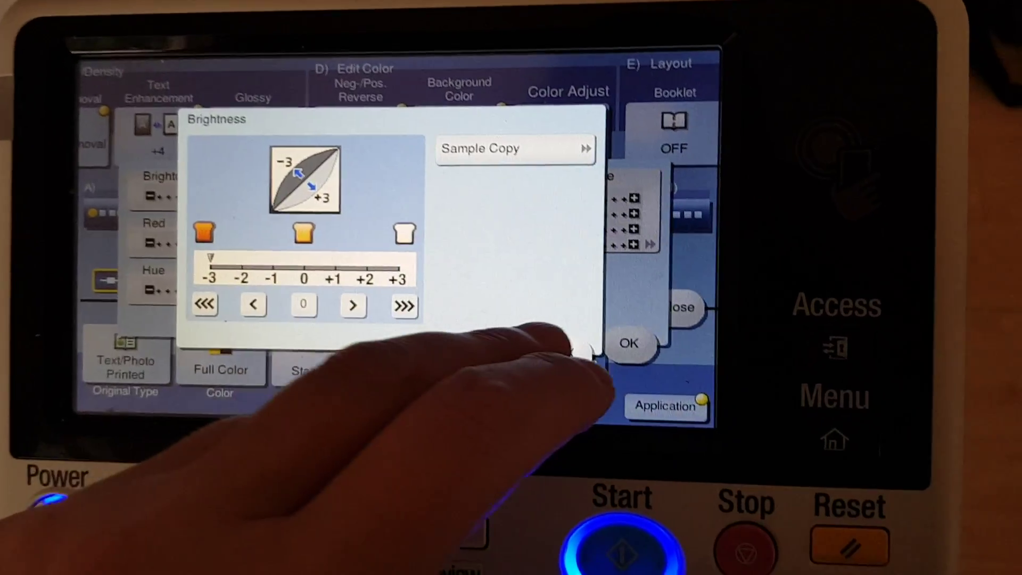
{"action": "left_click", "coordinate": [576, 361]}
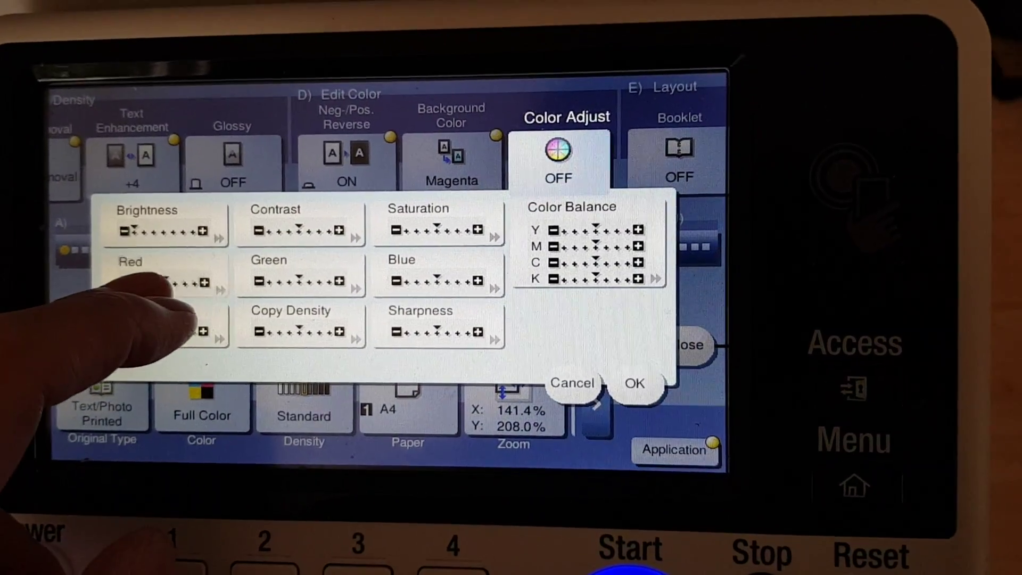
- Raise Red to +3 and Sharpness to +3
{"action": "left_click", "coordinate": [168, 240]}
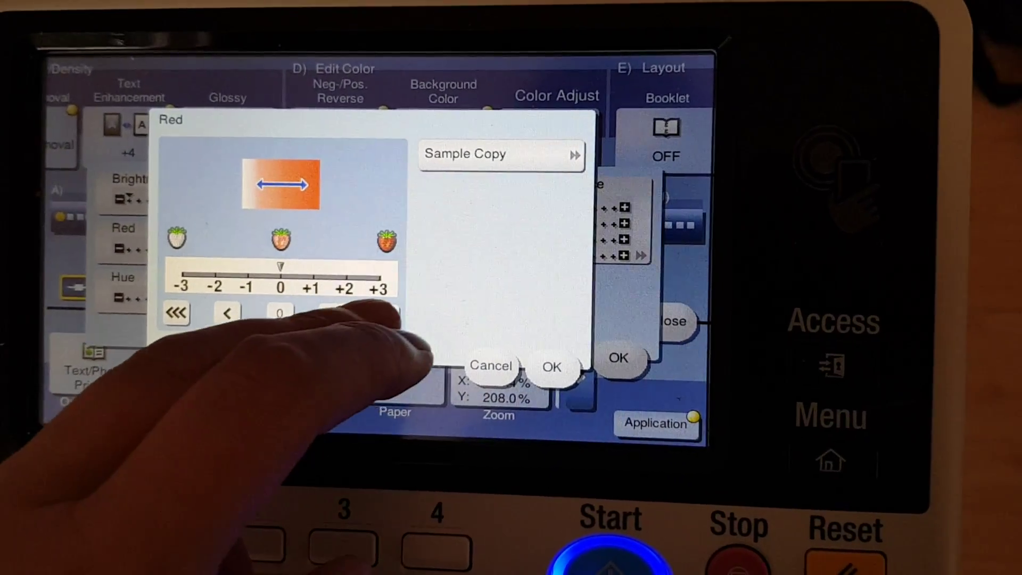
{"action": "left_click", "coordinate": [332, 336]}
{"action": "left_click", "coordinate": [382, 327]}
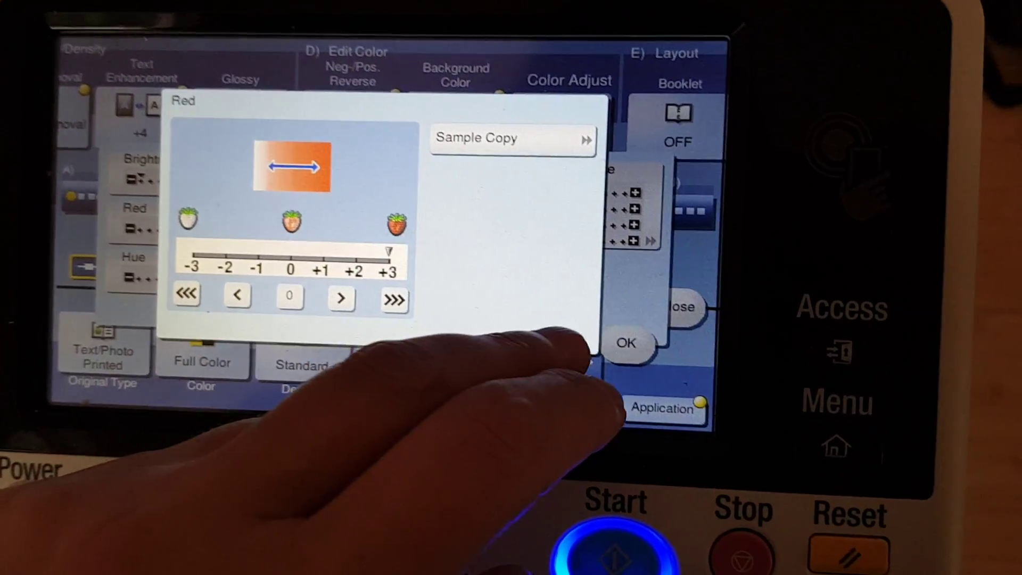
{"action": "left_click", "coordinate": [623, 343]}
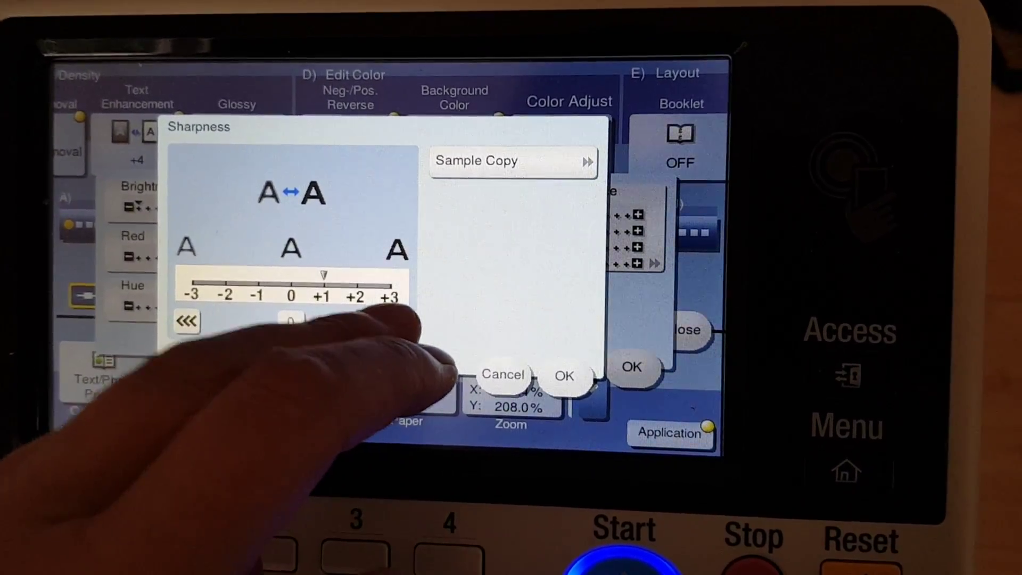
{"action": "left_click", "coordinate": [396, 322]}
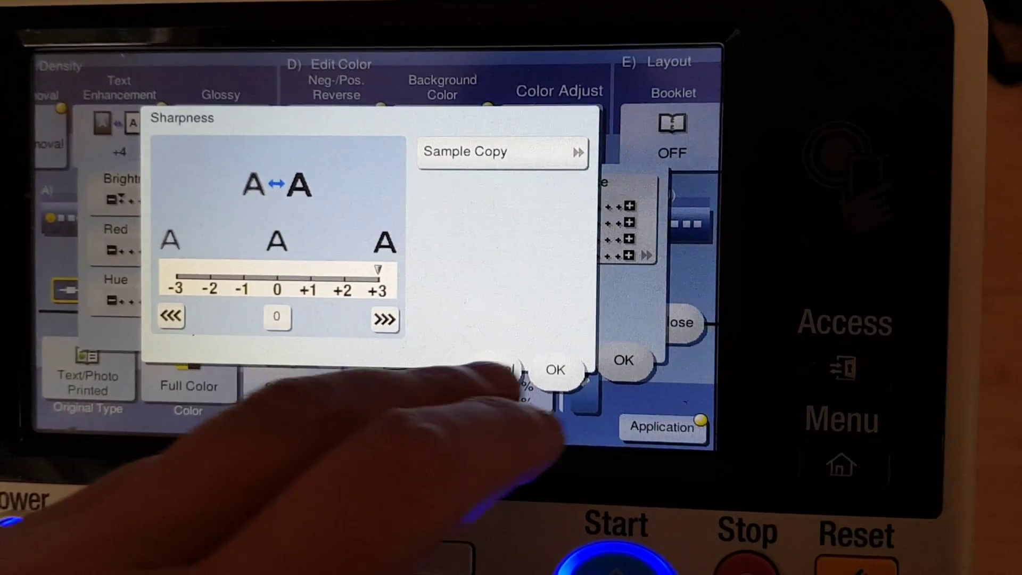
{"action": "left_click", "coordinate": [575, 369]}
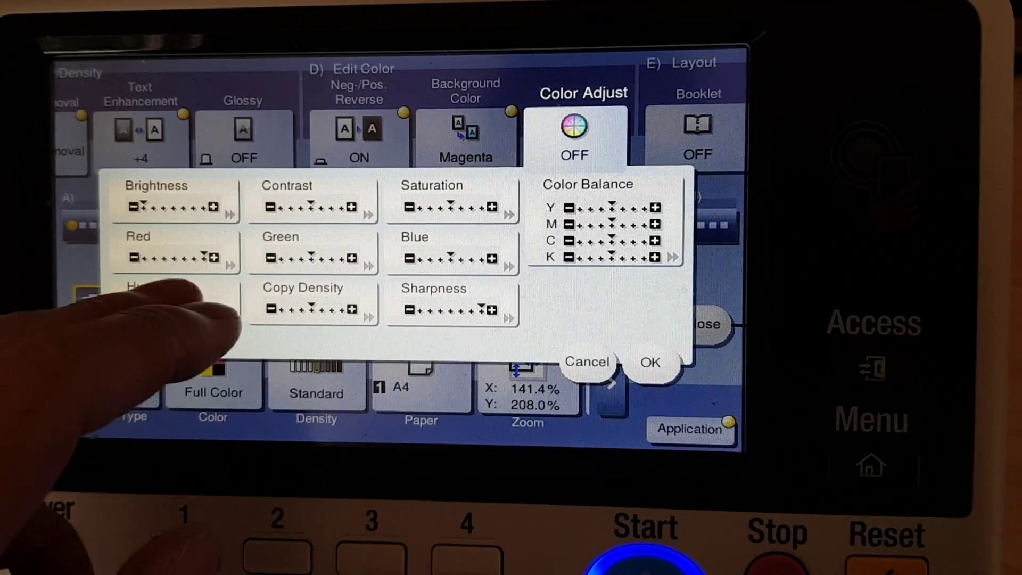
- Shift Hue to -3
{"action": "left_click", "coordinate": [184, 292]}
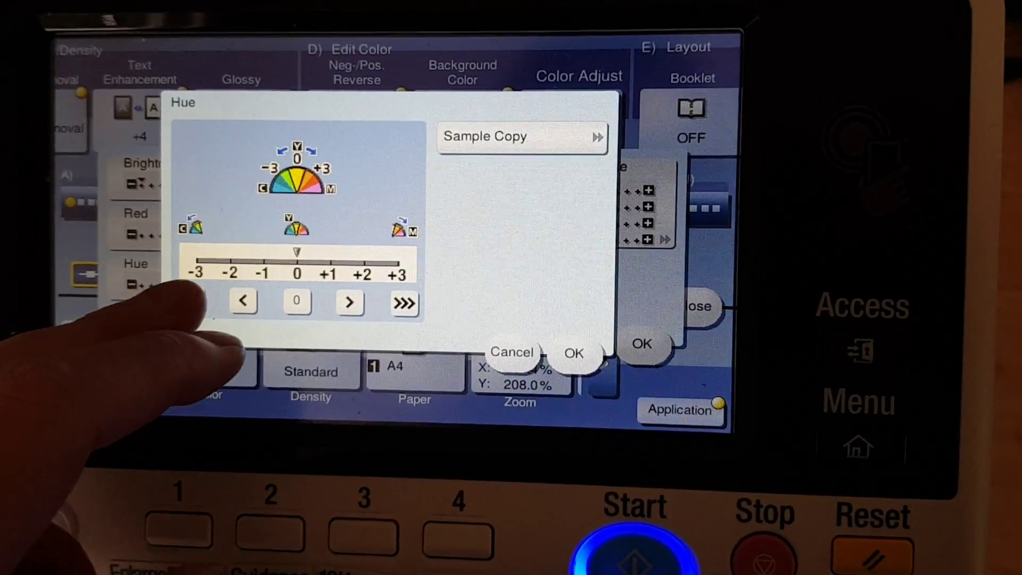
{"action": "left_click", "coordinate": [198, 304]}
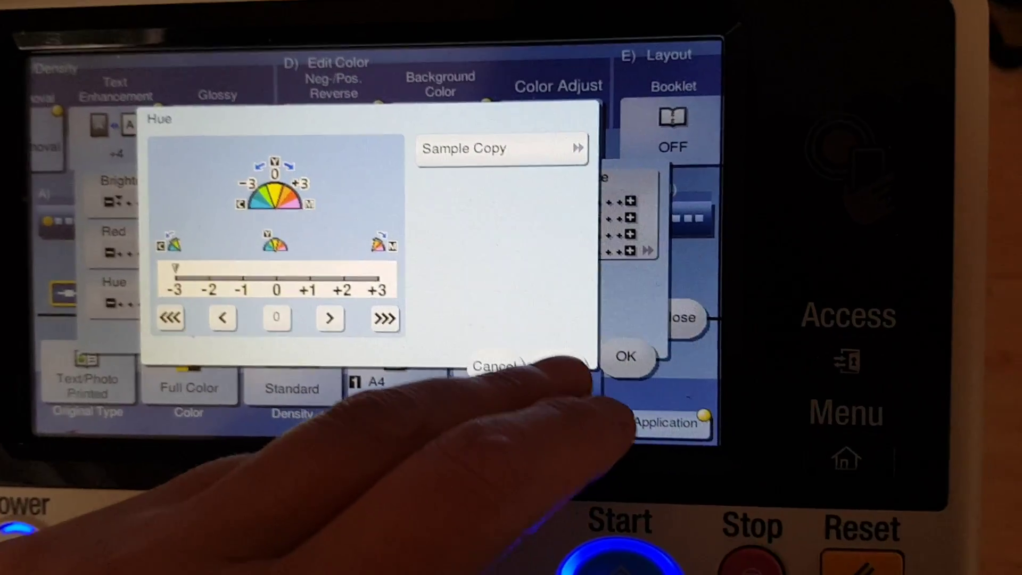
{"action": "left_click", "coordinate": [625, 356]}
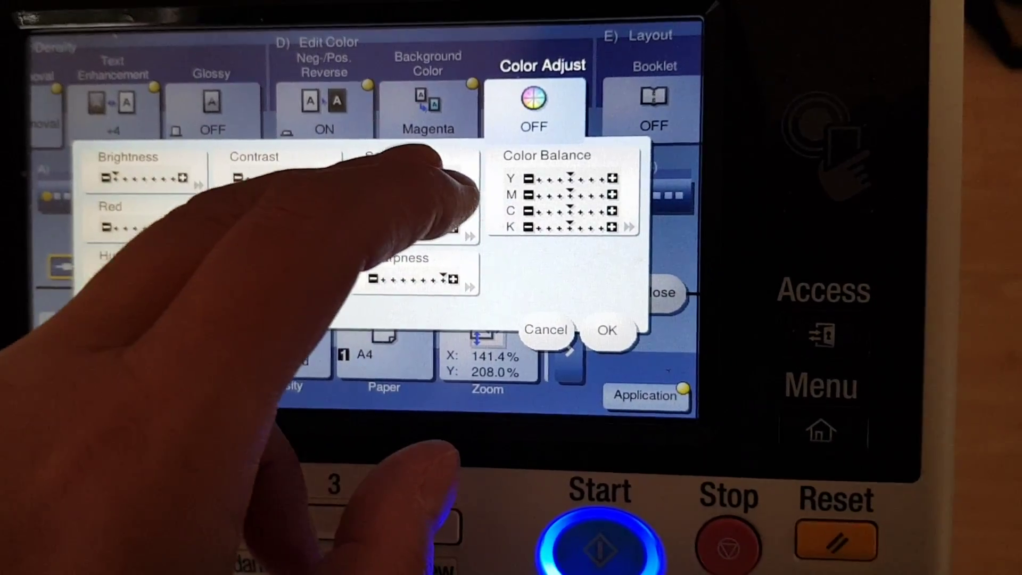
- Raise Saturation to +3
{"action": "left_click", "coordinate": [411, 172]}
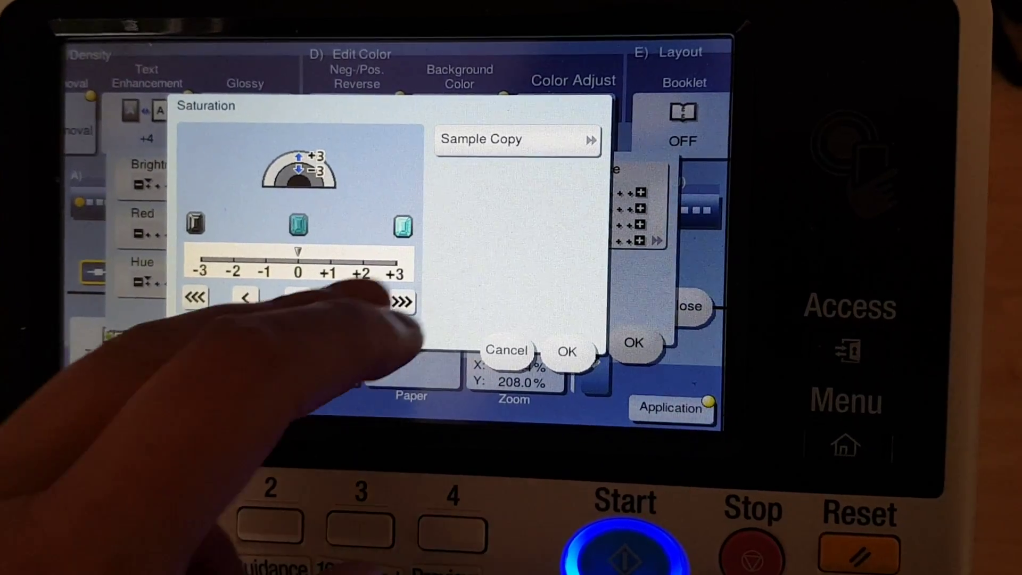
{"action": "left_click", "coordinate": [401, 301]}
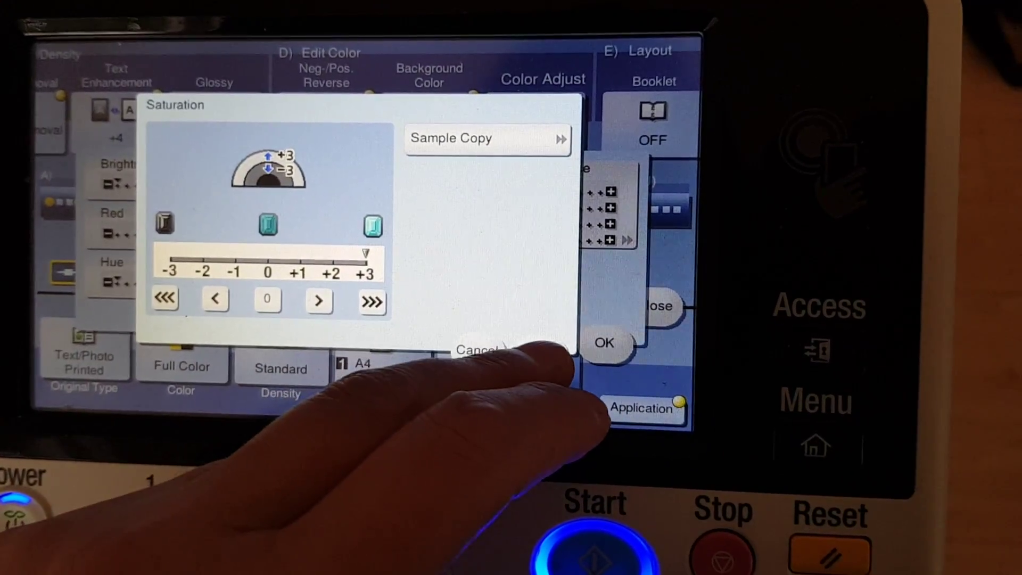
{"action": "left_click", "coordinate": [490, 349]}
{"action": "left_click", "coordinate": [575, 224]}
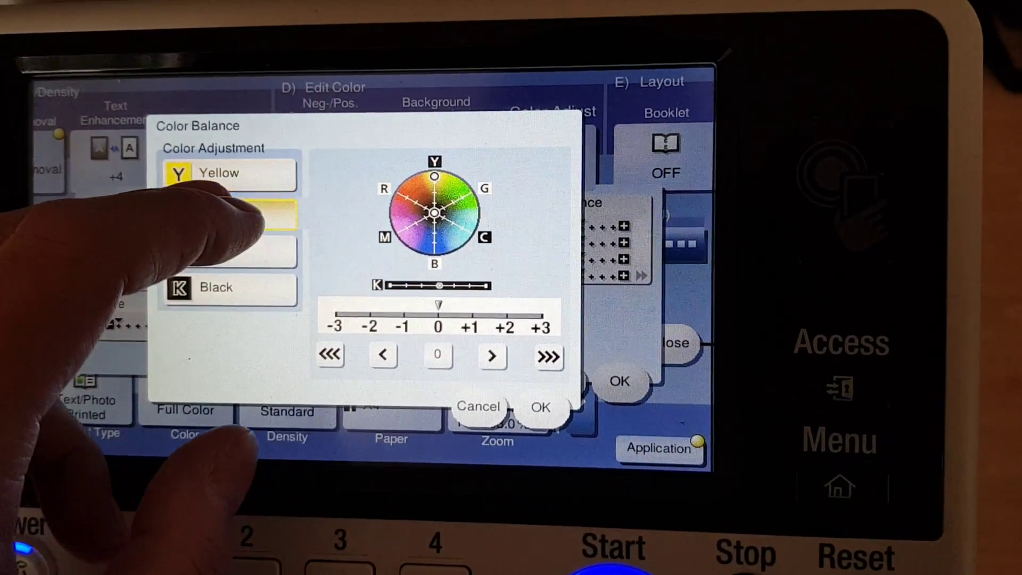
- Raise the Magenta balance one step and Cyan to +3, then confirm Color Balance
{"action": "left_click", "coordinate": [239, 188]}
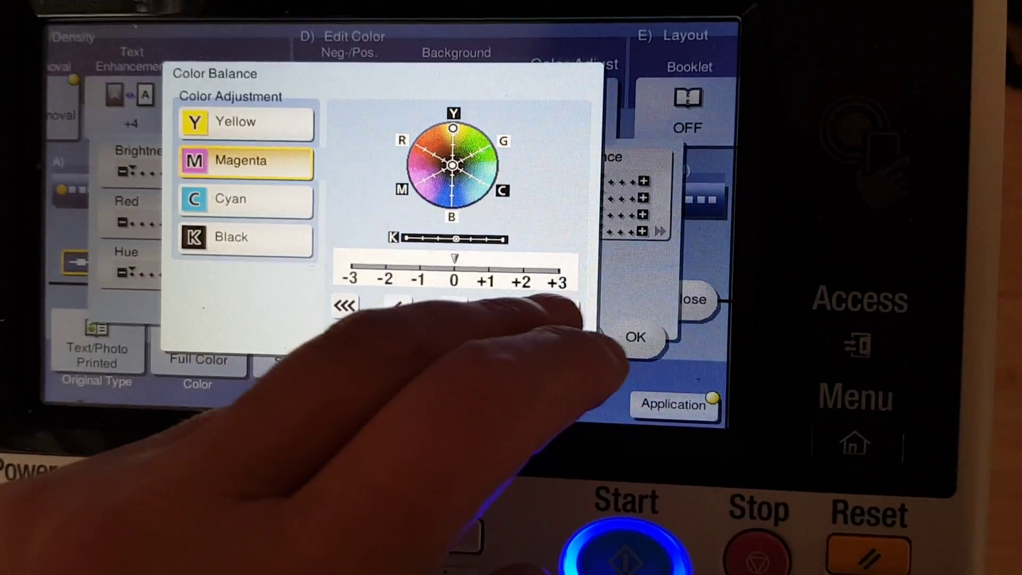
{"action": "left_click", "coordinate": [559, 308]}
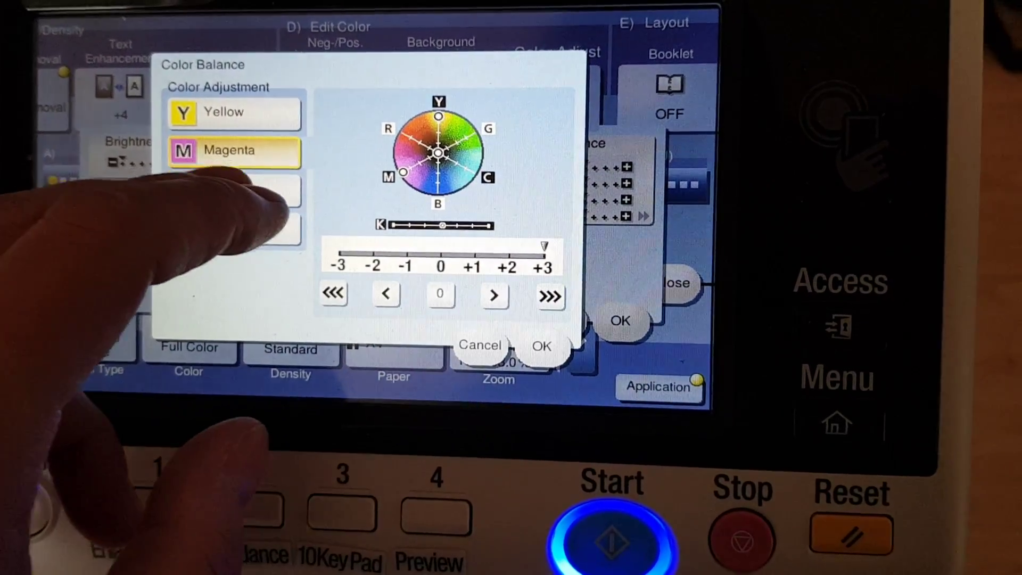
{"action": "left_click", "coordinate": [240, 199]}
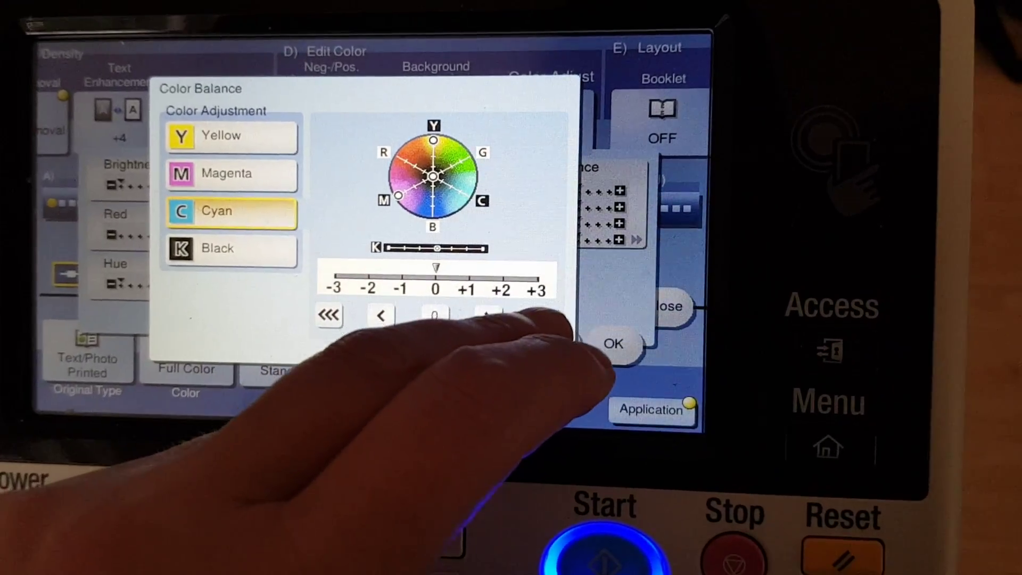
{"action": "left_click", "coordinate": [547, 318]}
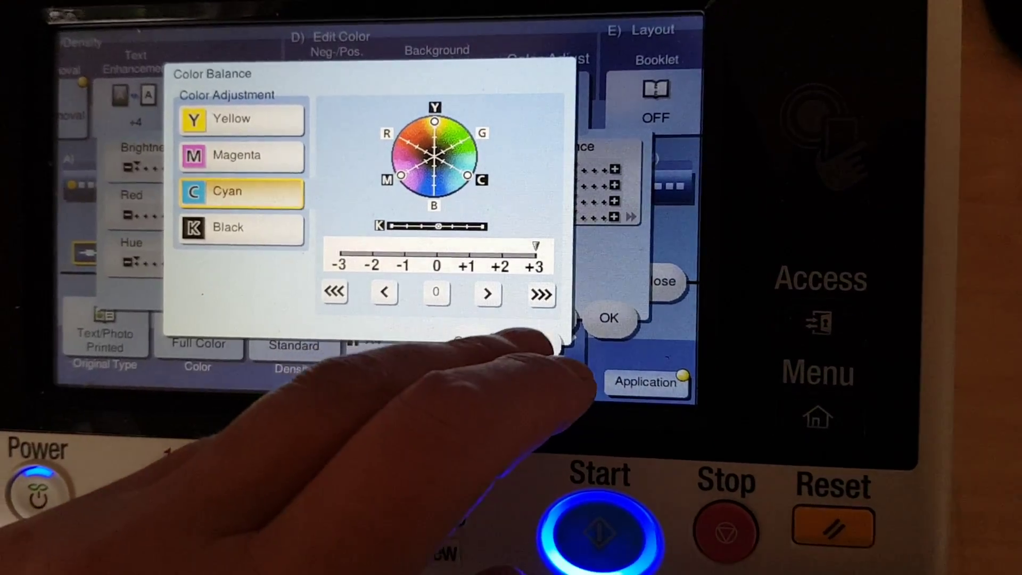
{"action": "left_click", "coordinate": [542, 366]}
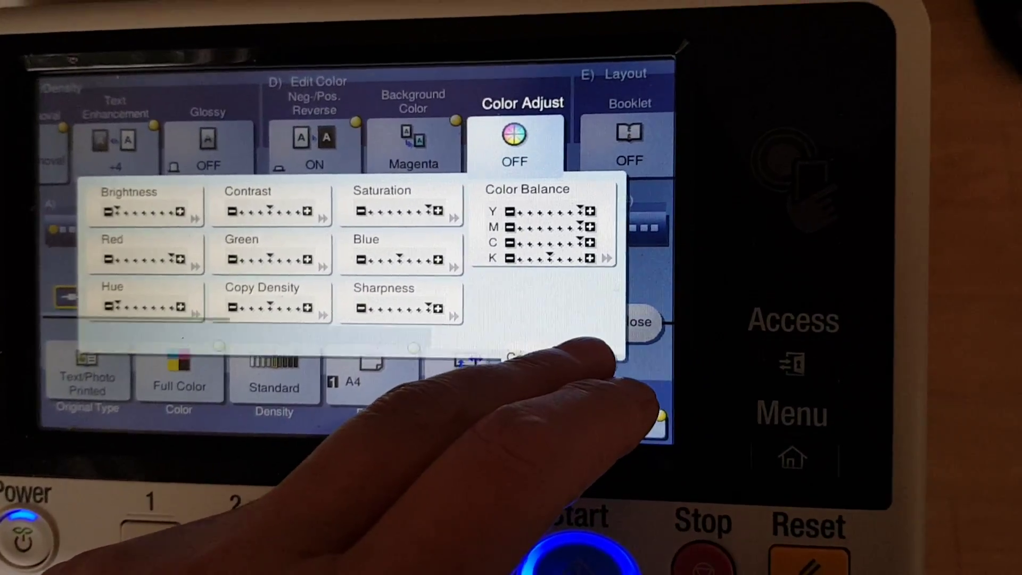
- Switch Color Adjust ON and close the Application settings
{"action": "left_click", "coordinate": [615, 341]}
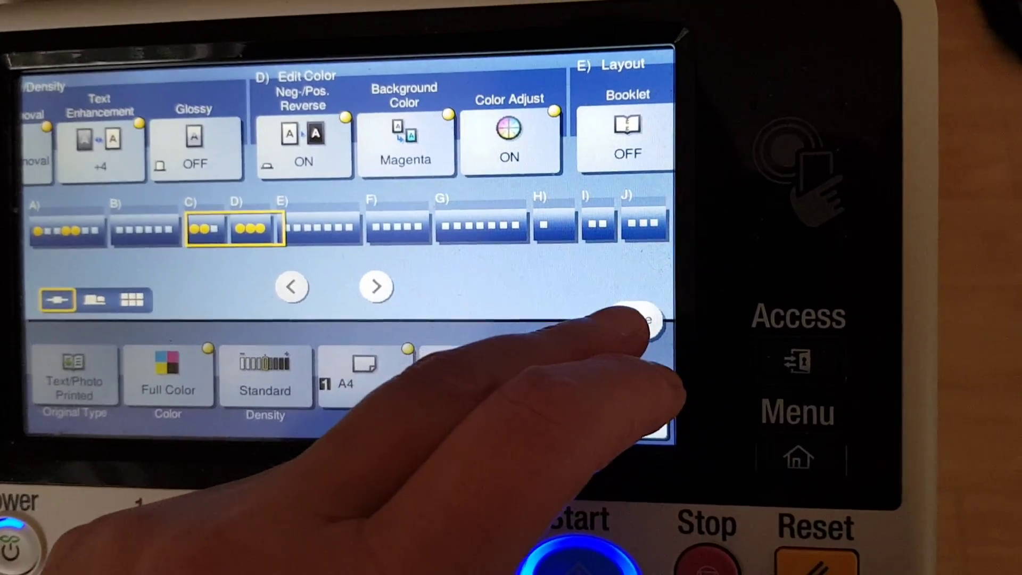
{"action": "left_click", "coordinate": [635, 321]}
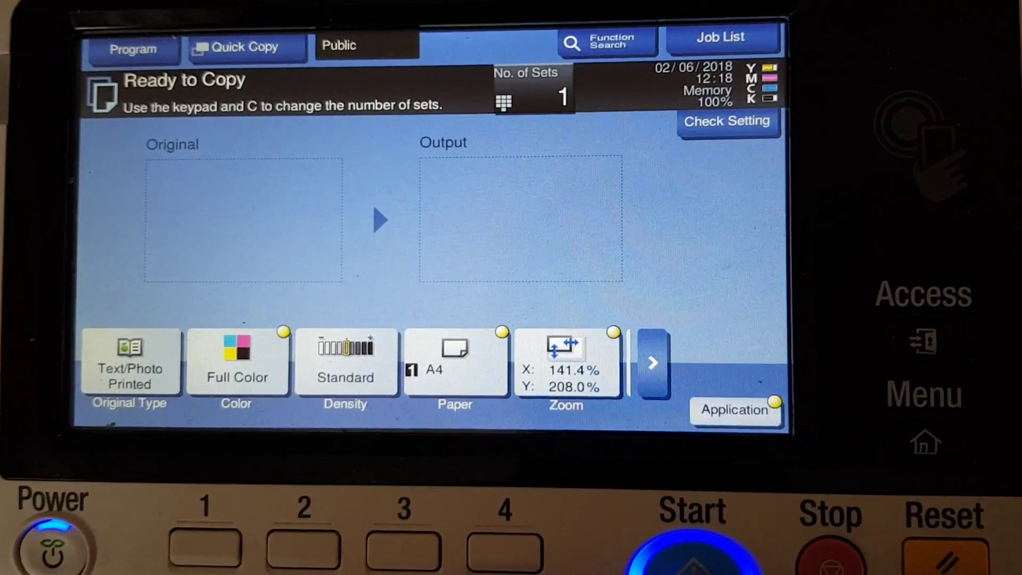
- Scan the original, finish scanning, and print the full-colour copy
{"action": "left_click", "coordinate": [694, 554]}
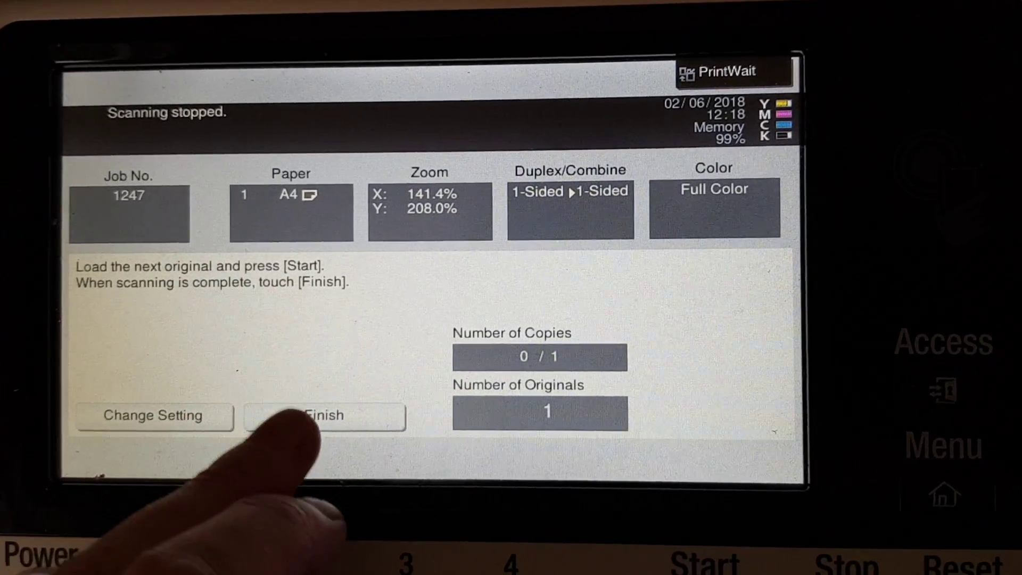
{"action": "left_click", "coordinate": [336, 410]}
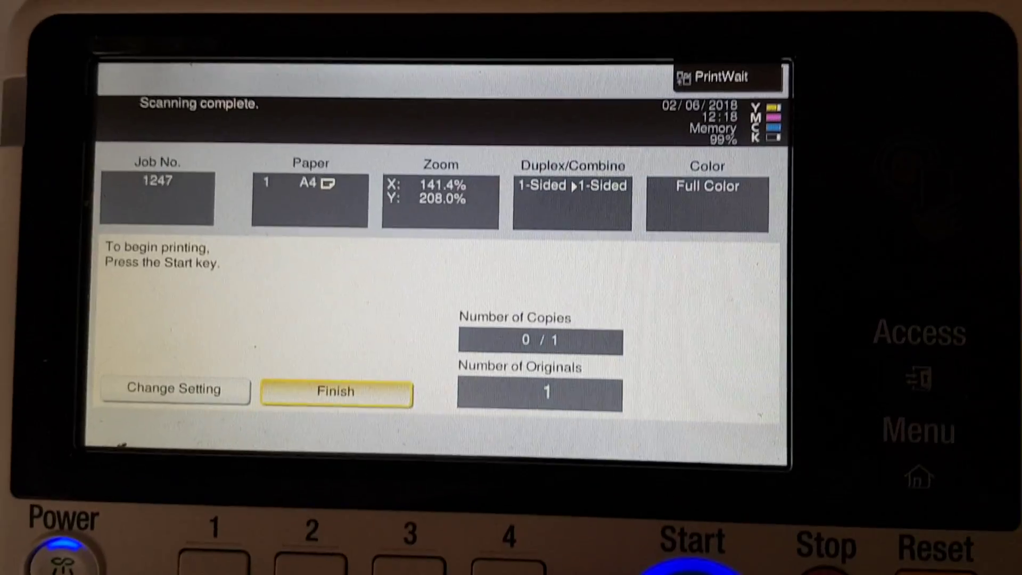
{"action": "left_click", "coordinate": [713, 531]}
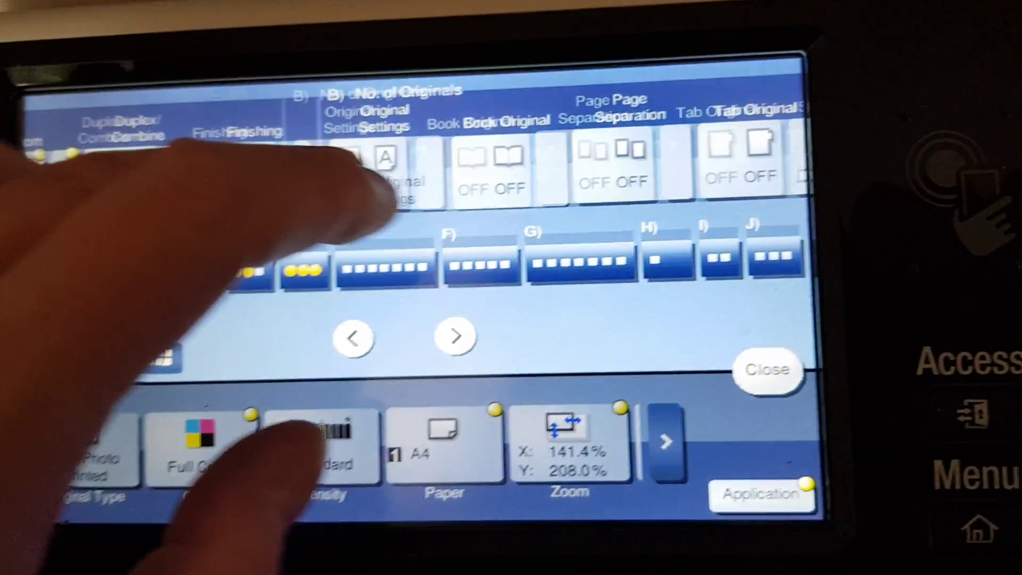
- Scroll the function bar to the Edit Color group and reopen Color Adjust
{"action": "left_click_drag", "start_coordinate": [376, 188], "coordinate": [85, 119]}
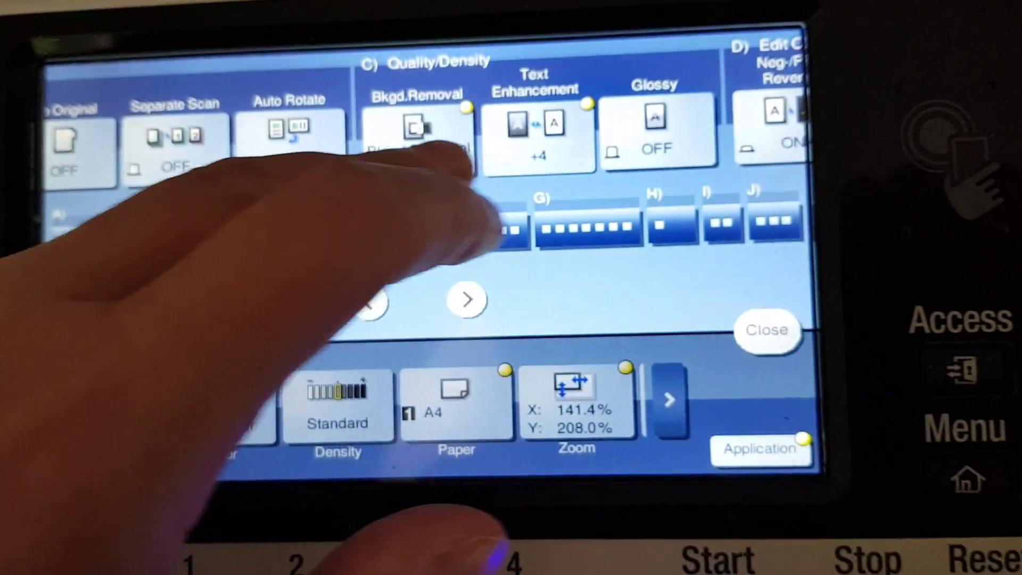
{"action": "left_click_drag", "start_coordinate": [490, 217], "coordinate": [240, 137]}
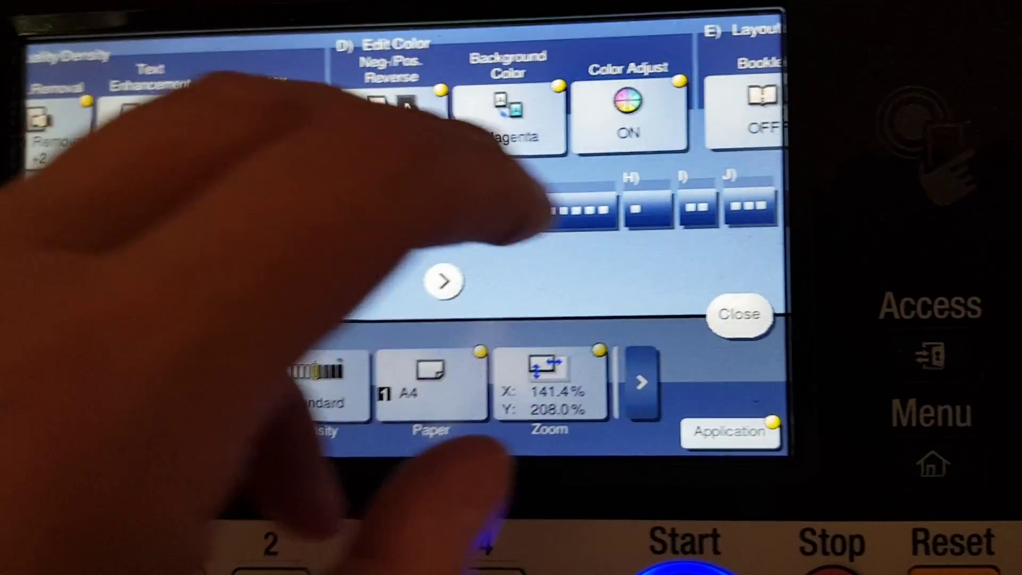
{"action": "left_click", "coordinate": [629, 113]}
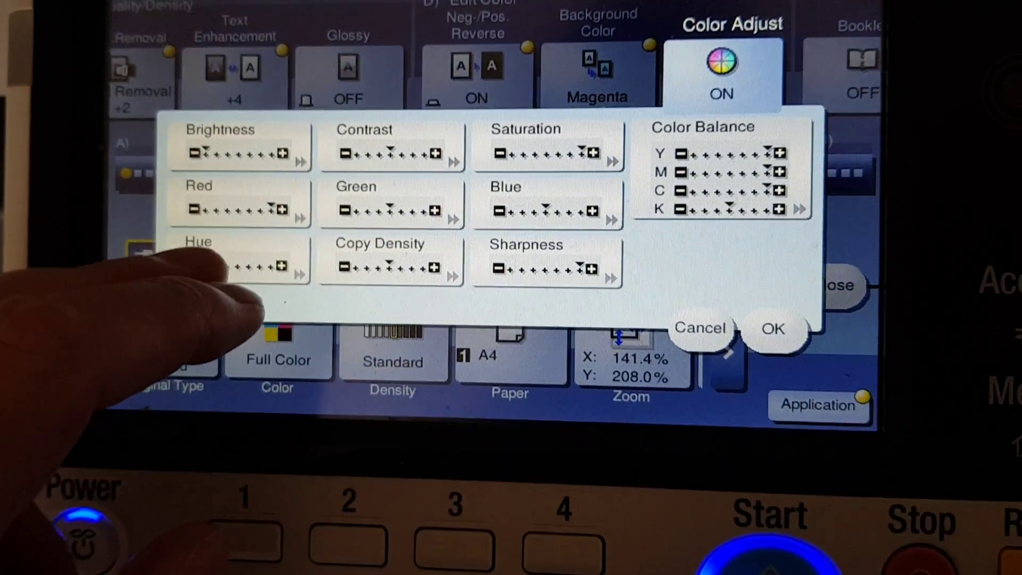
- Reset the hue adjustment to 0 and confirm it
{"action": "left_click", "coordinate": [203, 264]}
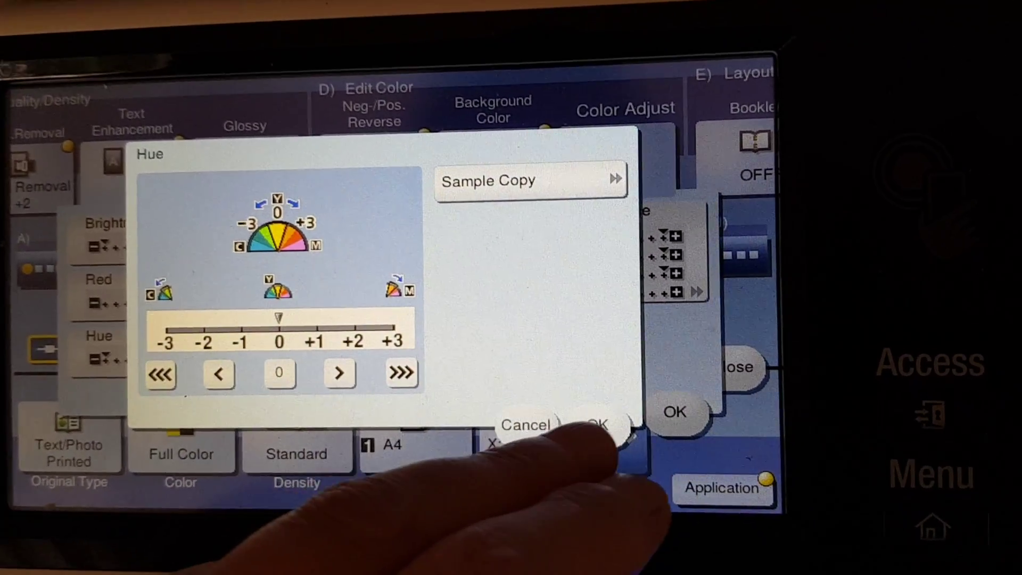
{"action": "left_click", "coordinate": [598, 425]}
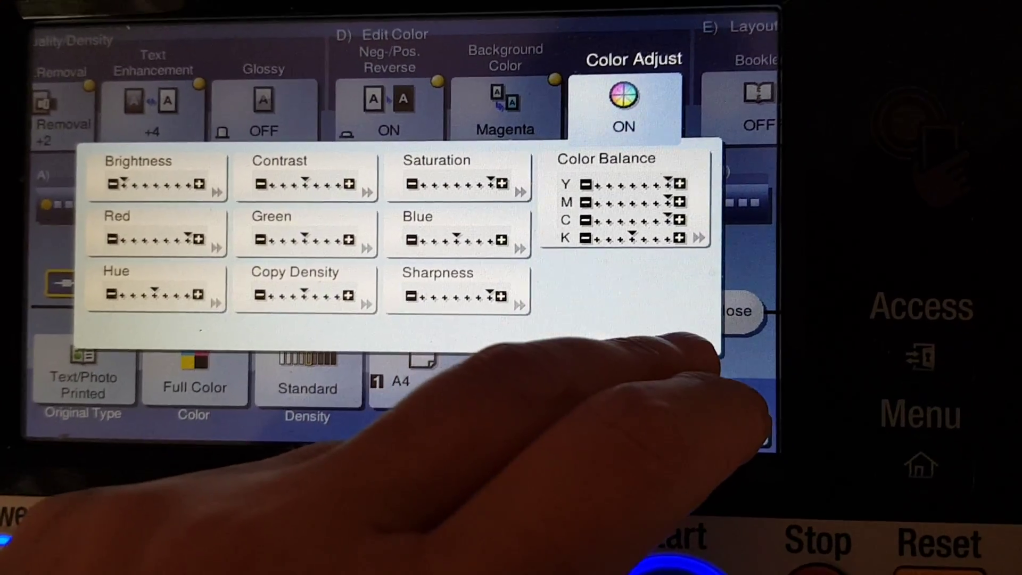
- Apply the colour adjustments and switch Background Color from Magenta to Red
{"action": "left_click", "coordinate": [695, 351]}
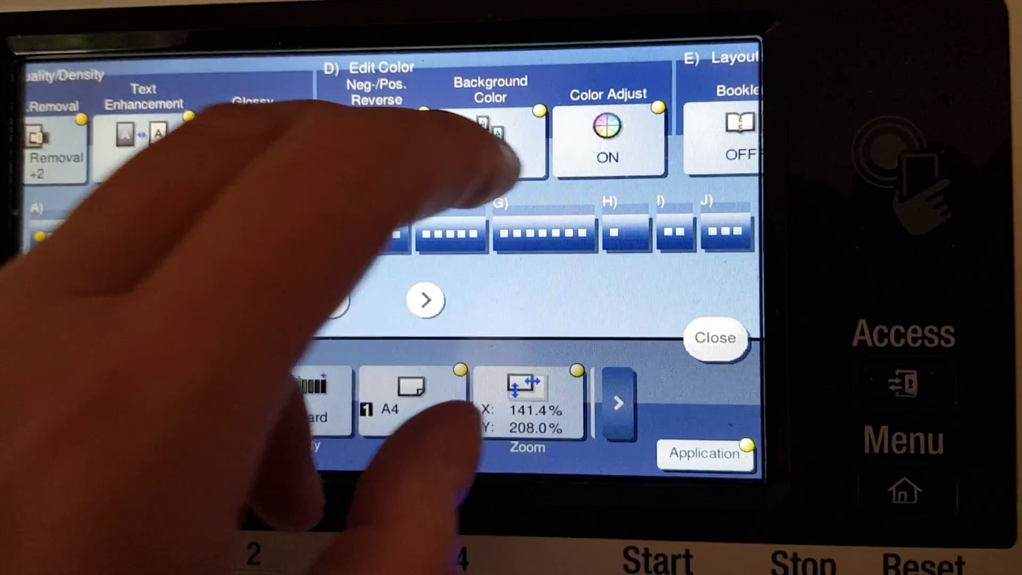
{"action": "left_click", "coordinate": [541, 132]}
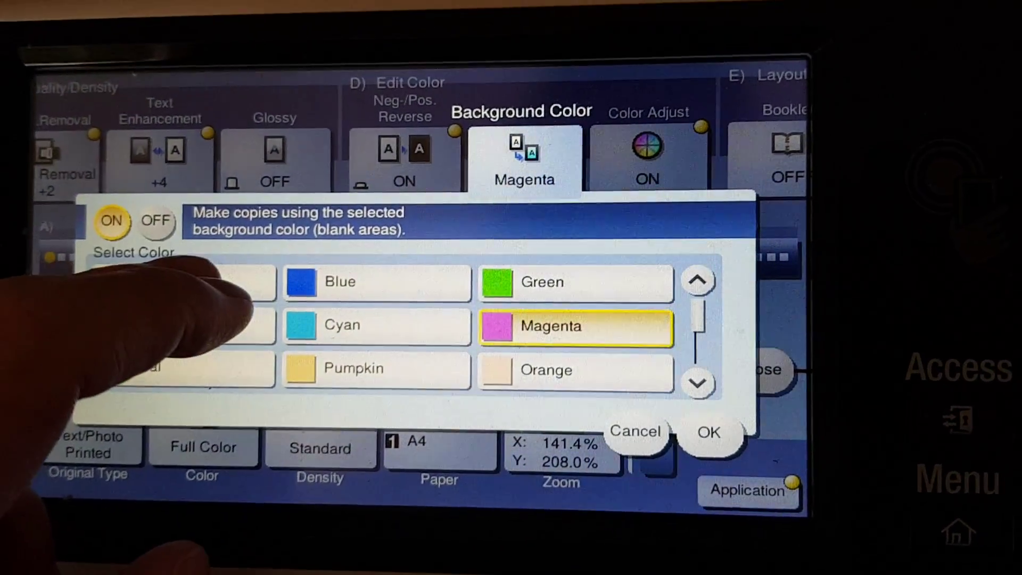
{"action": "left_click", "coordinate": [224, 265]}
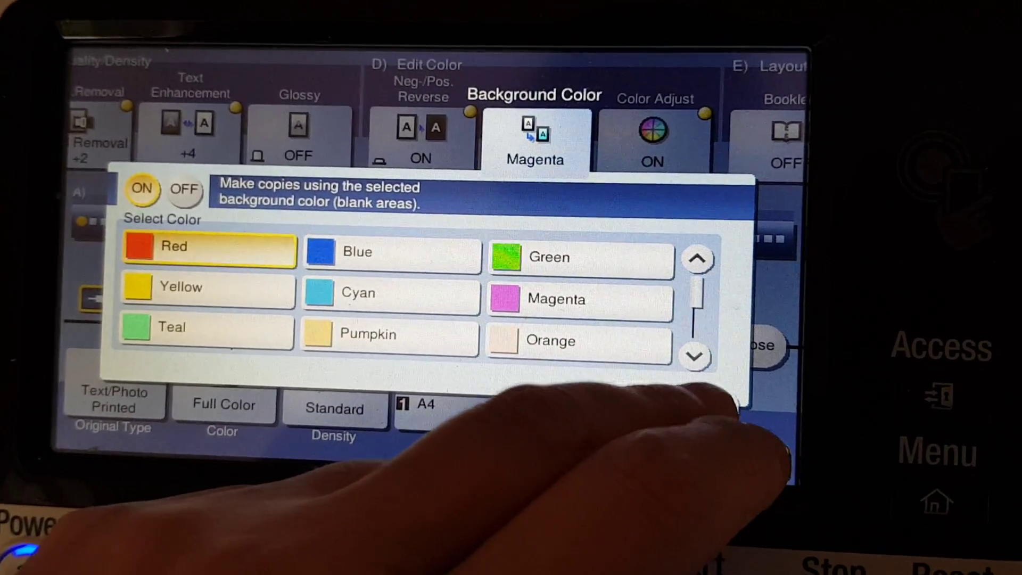
{"action": "left_click", "coordinate": [727, 405]}
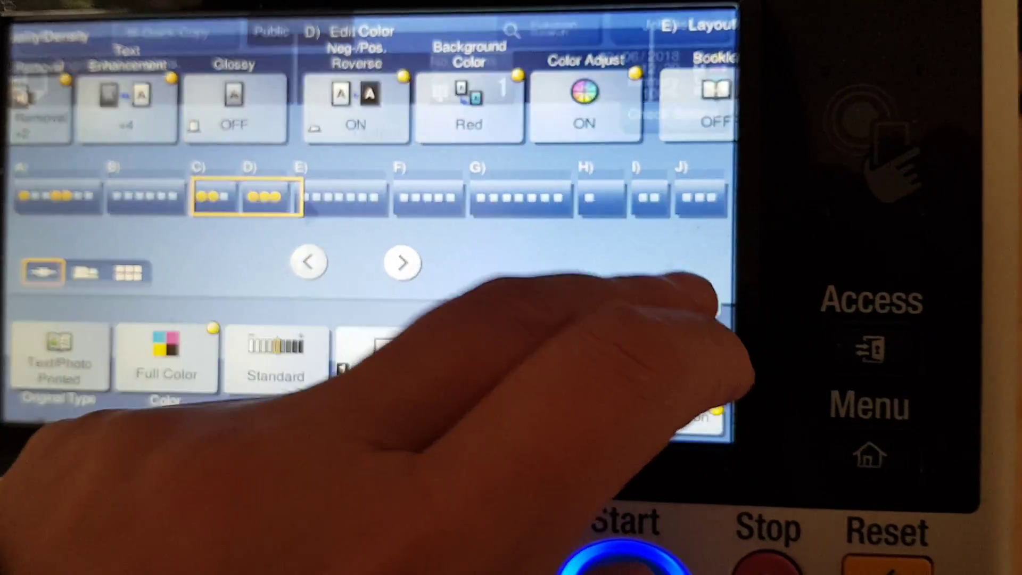
- Scan the single original and print Job 1248 in Full Color on A4
{"action": "left_click", "coordinate": [741, 336]}
{"action": "left_click", "coordinate": [652, 523]}
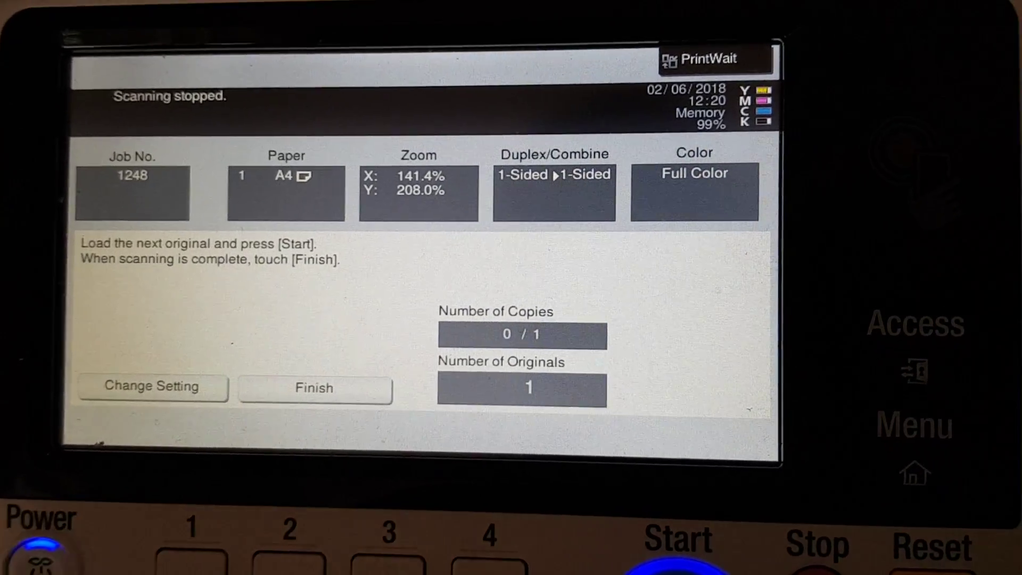
{"action": "left_click", "coordinate": [316, 383]}
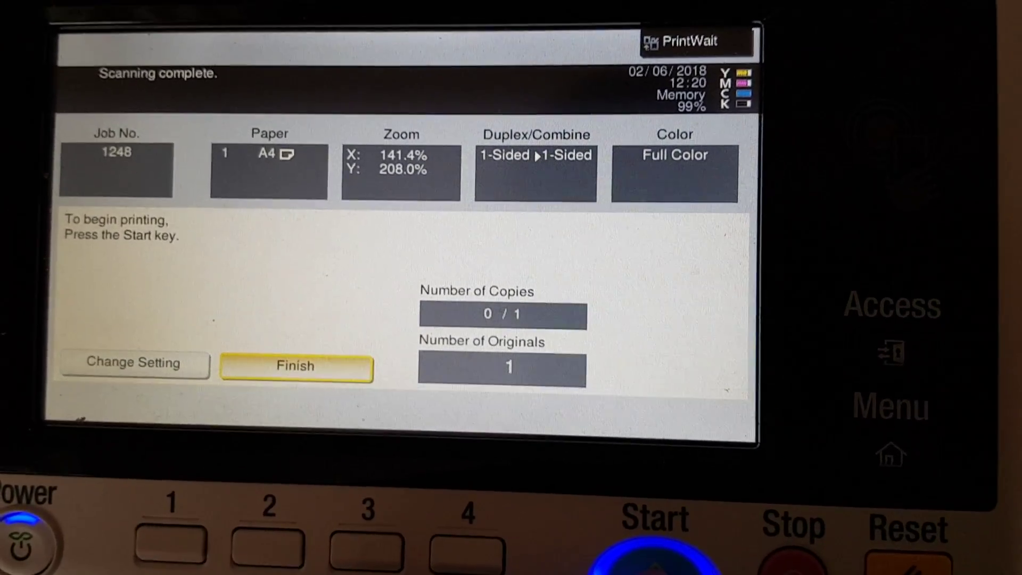
{"action": "left_click", "coordinate": [678, 551]}
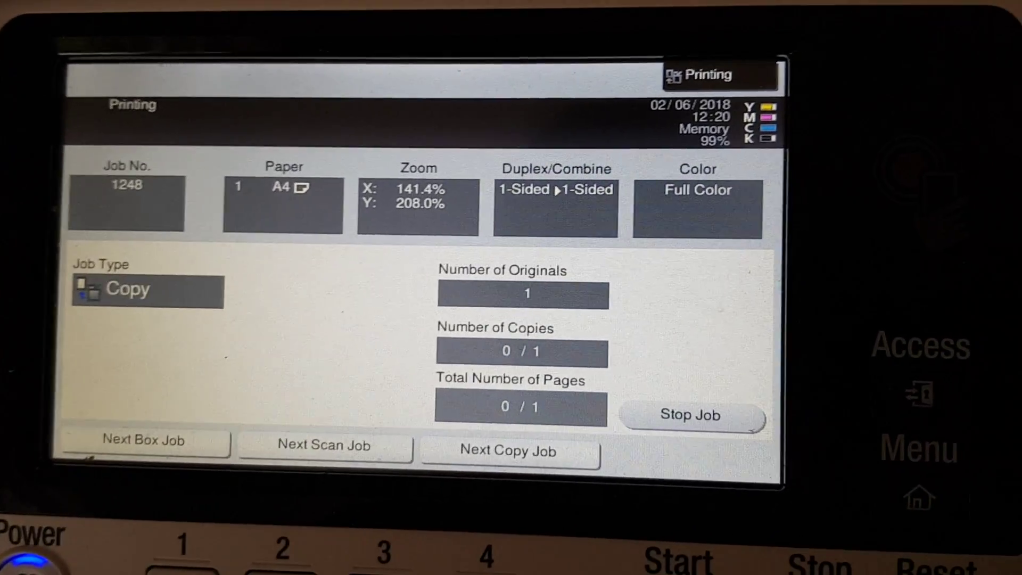